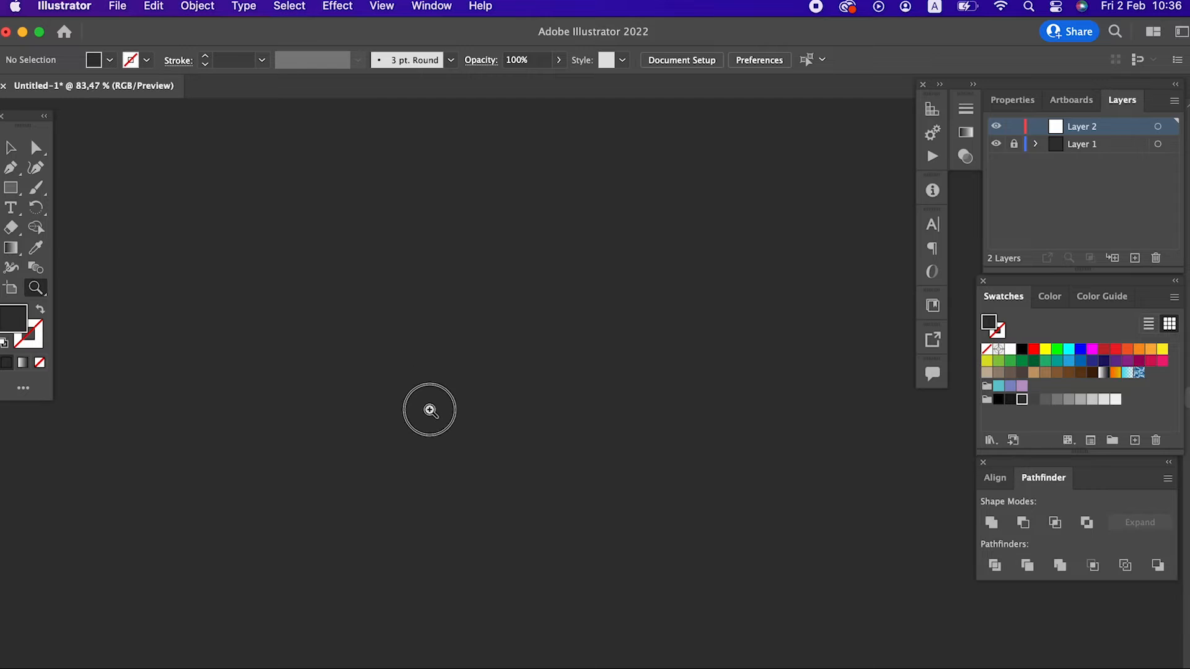
- Set the fill to muted brown AA9377 and draw a long, low horizontal rectangle as the candle's base
double_click(26, 324)
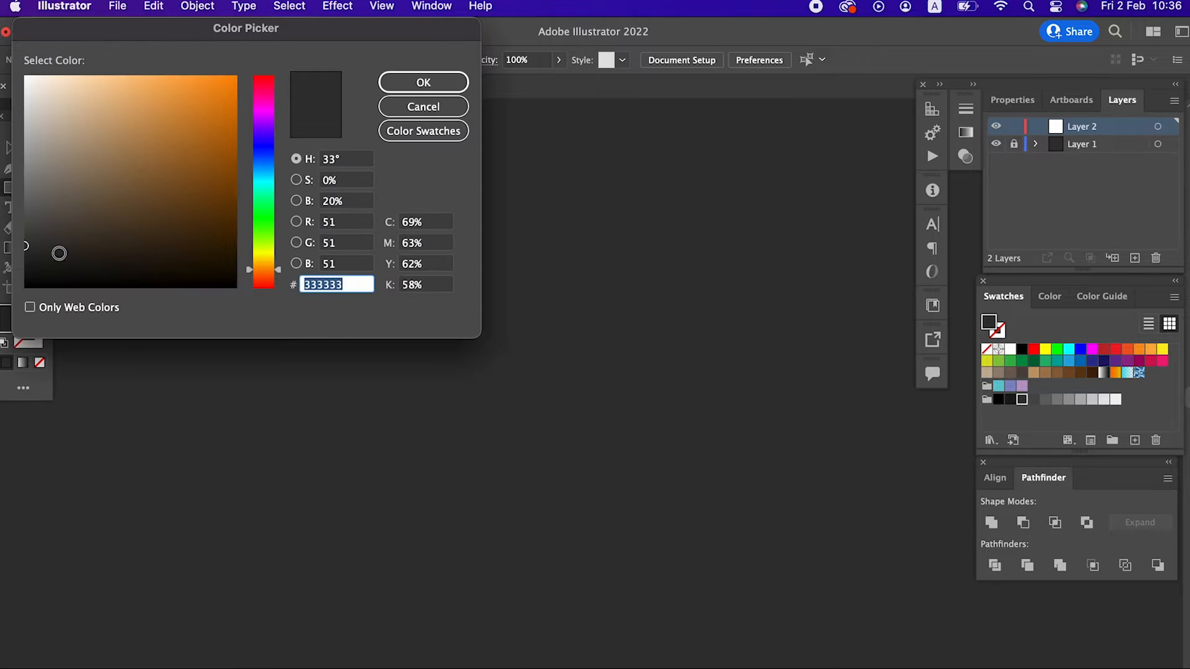
left_click_drag(63, 151, 87, 147)
left_click(407, 80)
mouse_move(310, 363)
left_mouse_down()
mouse_move(640, 451)
mouse_move(671, 420)
left_mouse_up()
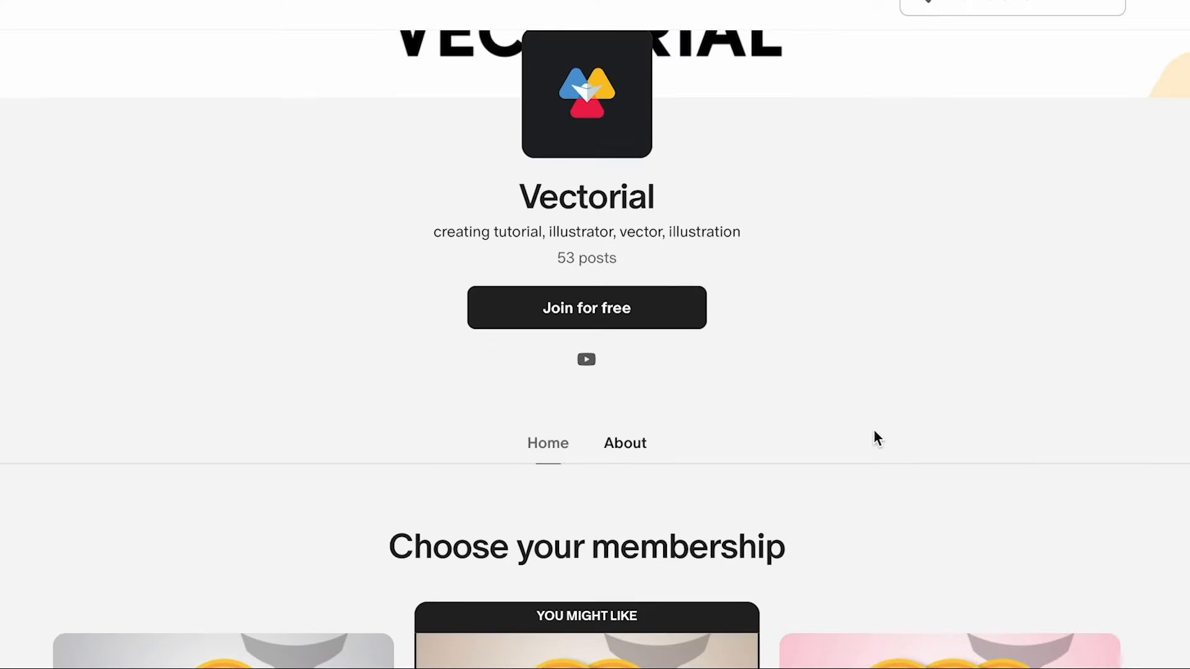
scroll(873, 434, "down", 7)
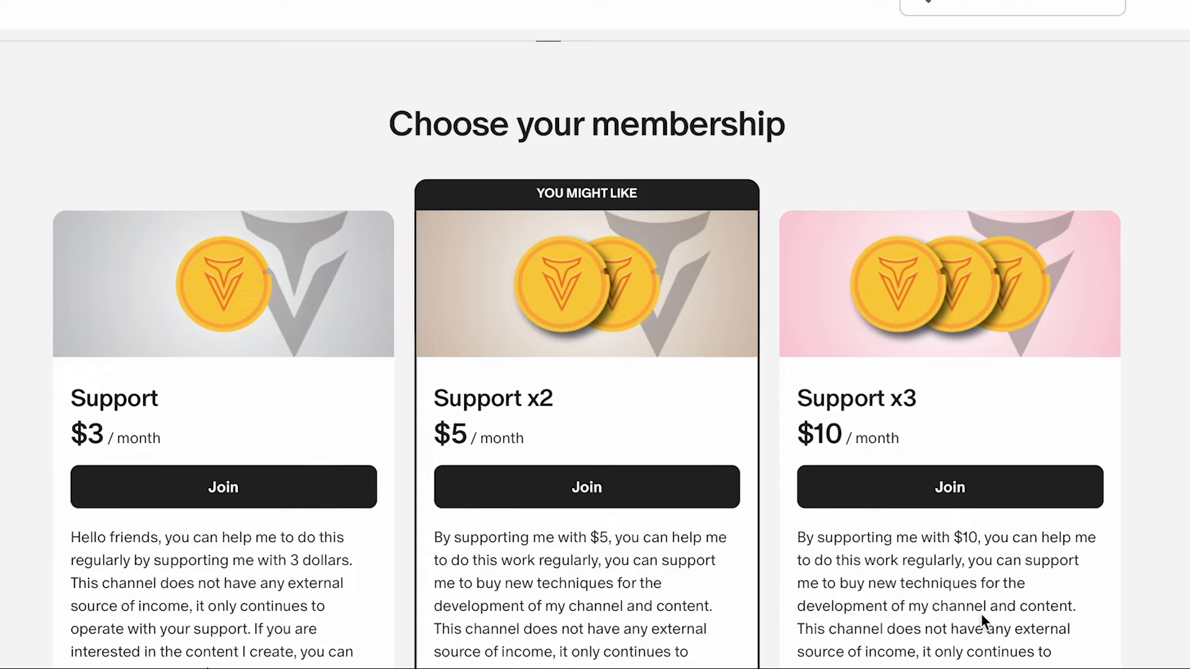
scroll(980, 614, "down", 12)
scroll(520, 373, "down", 20)
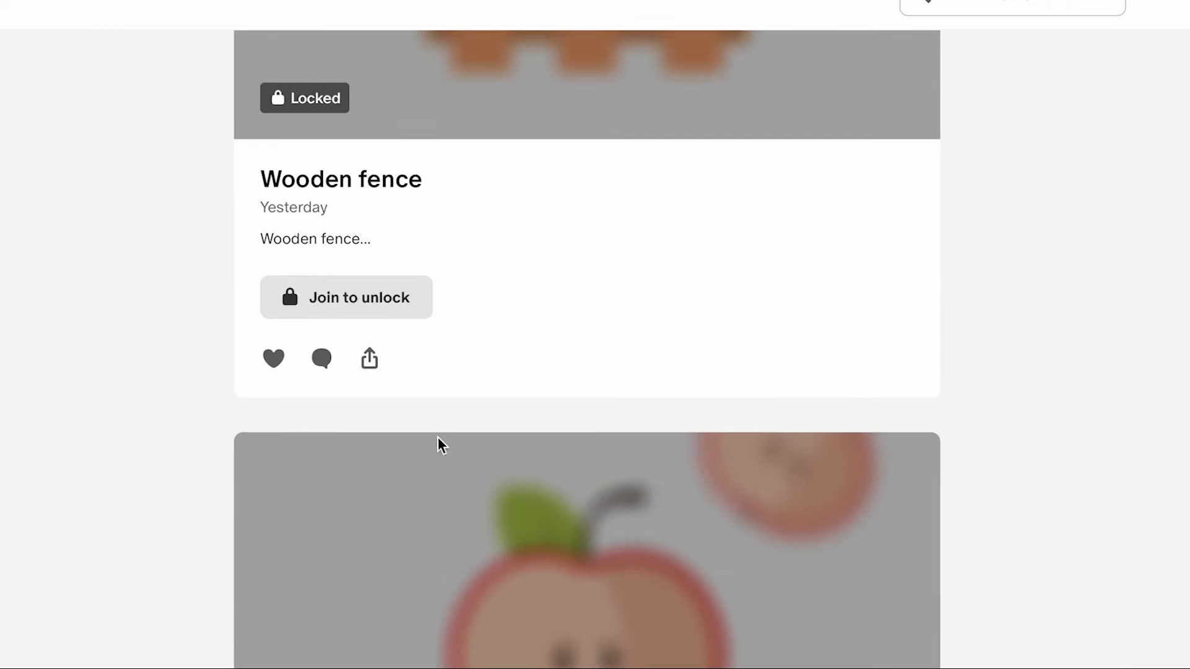
scroll(571, 371, "down", 15)
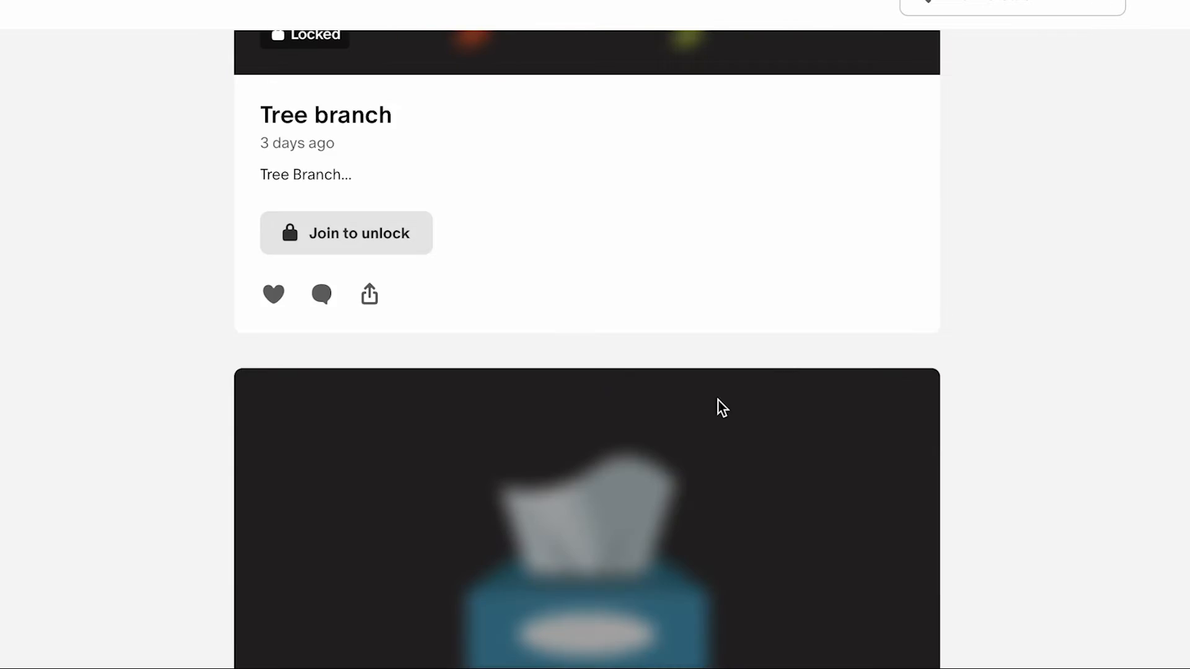
scroll(631, 420, "down", 5)
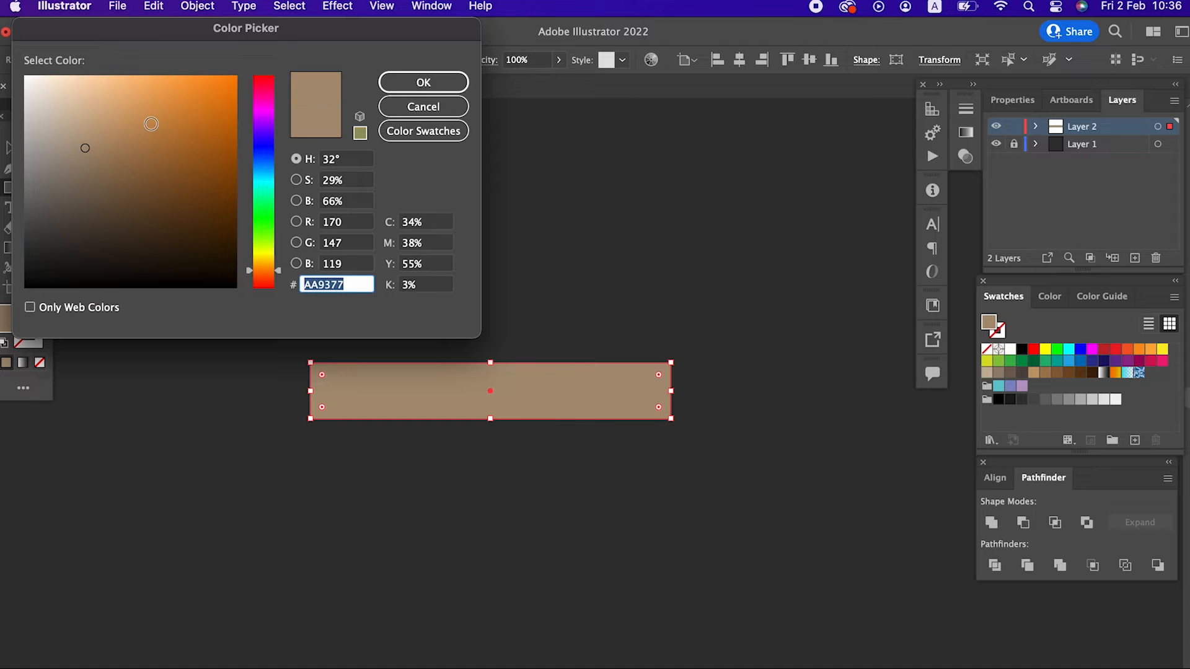
- Change the base rectangle's fill to the reddish brown A56D47
left_click(147, 147)
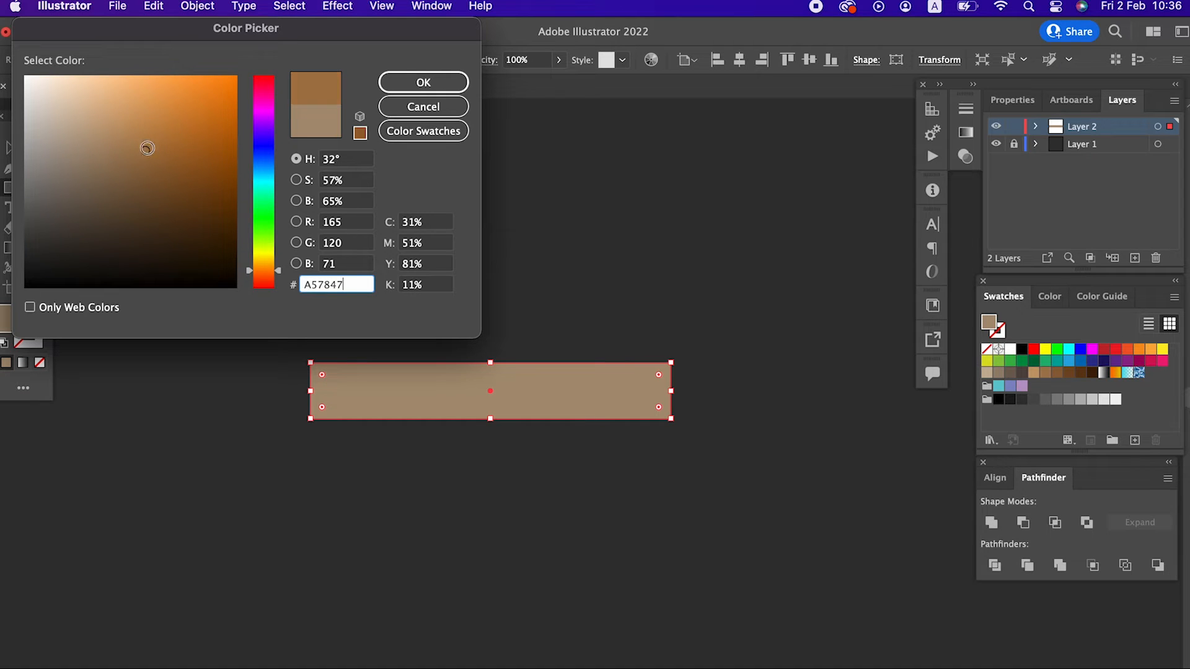
left_click(266, 274)
left_click(457, 83)
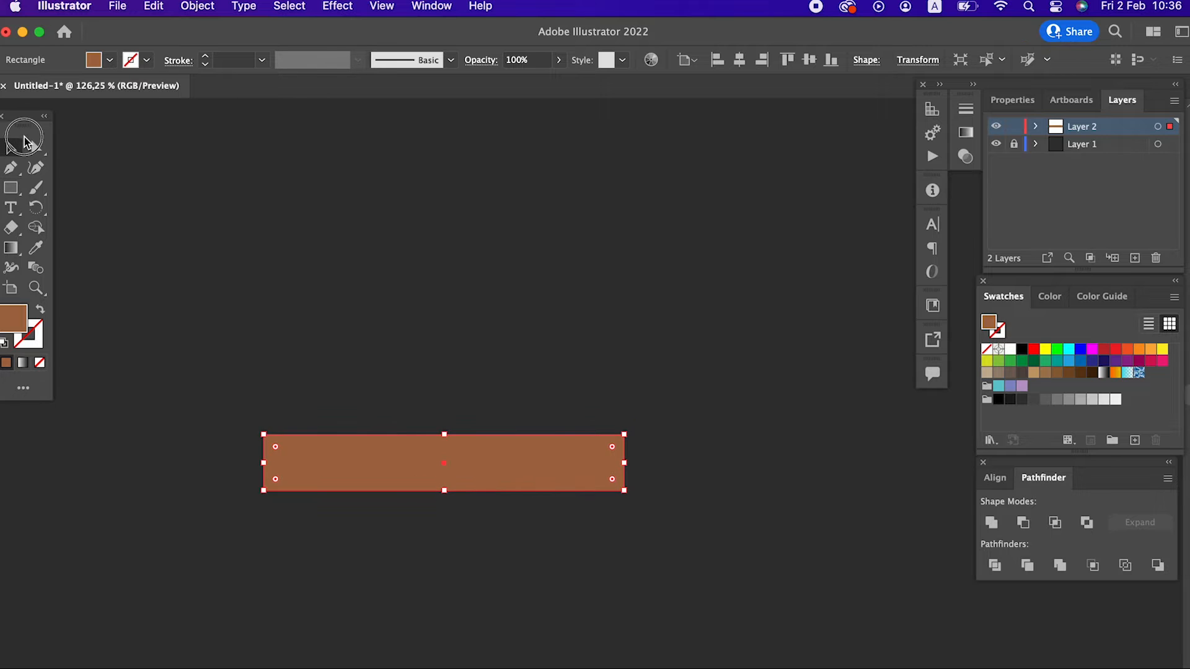
- Round only the two lower corners of the brown base rectangle with the Direct Selection tool
left_click(35, 149)
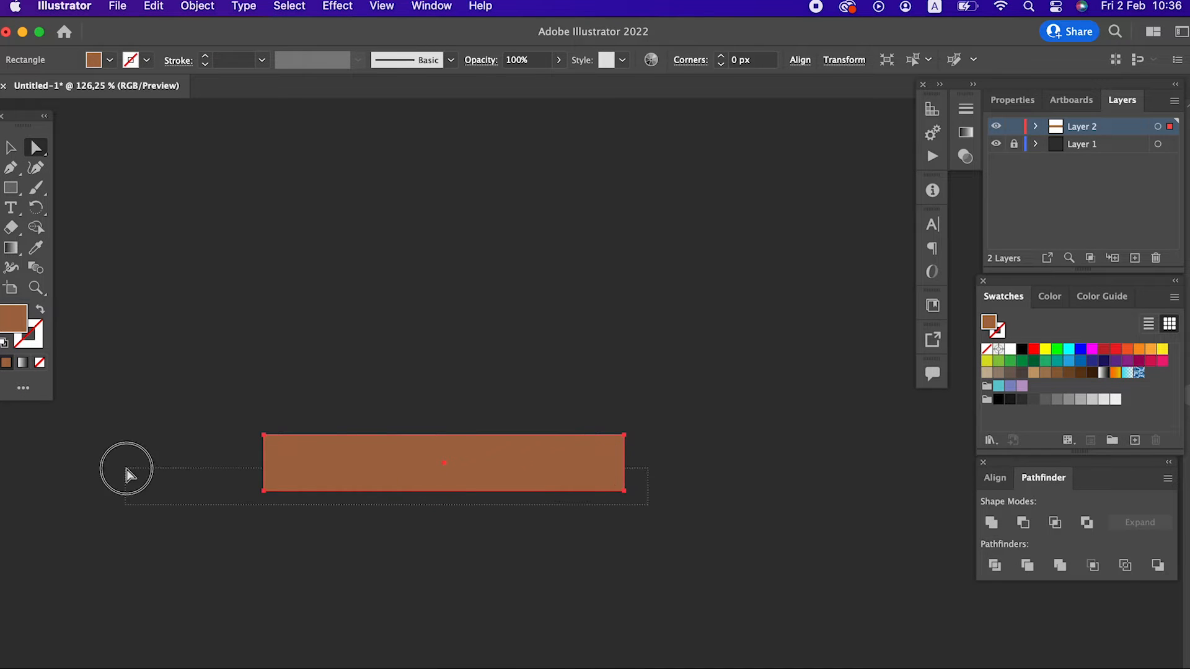
left_click(261, 487)
left_click_drag(276, 482, 283, 468)
left_click(417, 577)
- Draw a tall rectangle above the brown base for the candle body and fill it with a pale pinkish off-white
left_click(12, 188)
left_click_drag(406, 163, 558, 372)
double_click(22, 333)
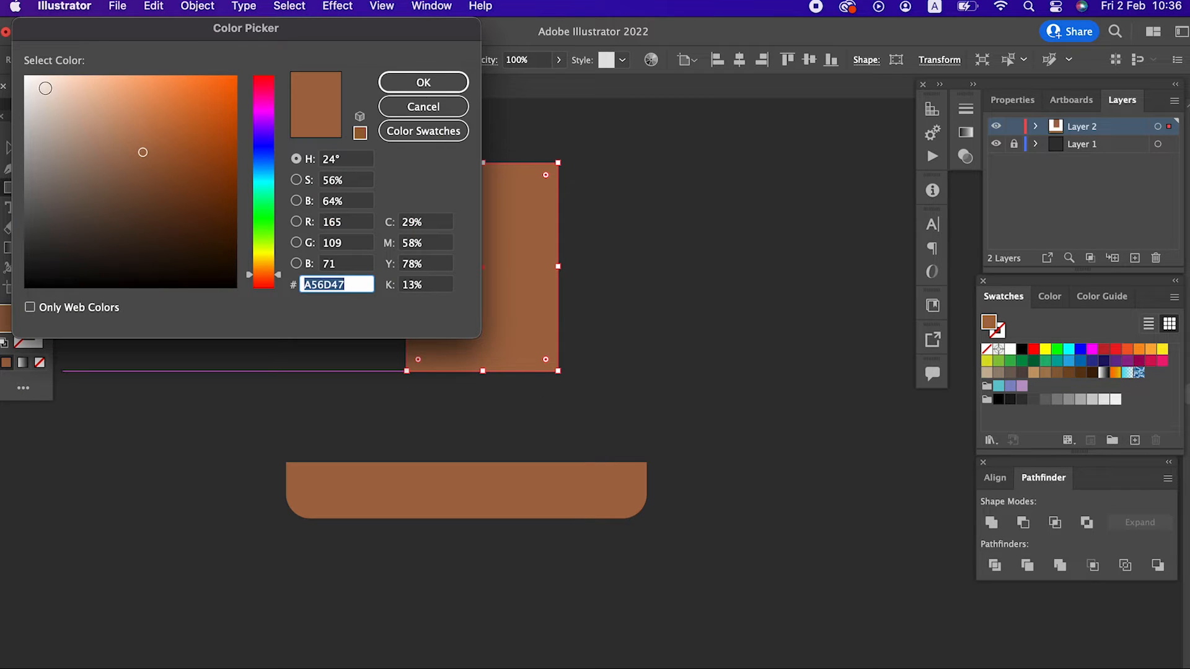
key("super+v")
left_click(449, 84)
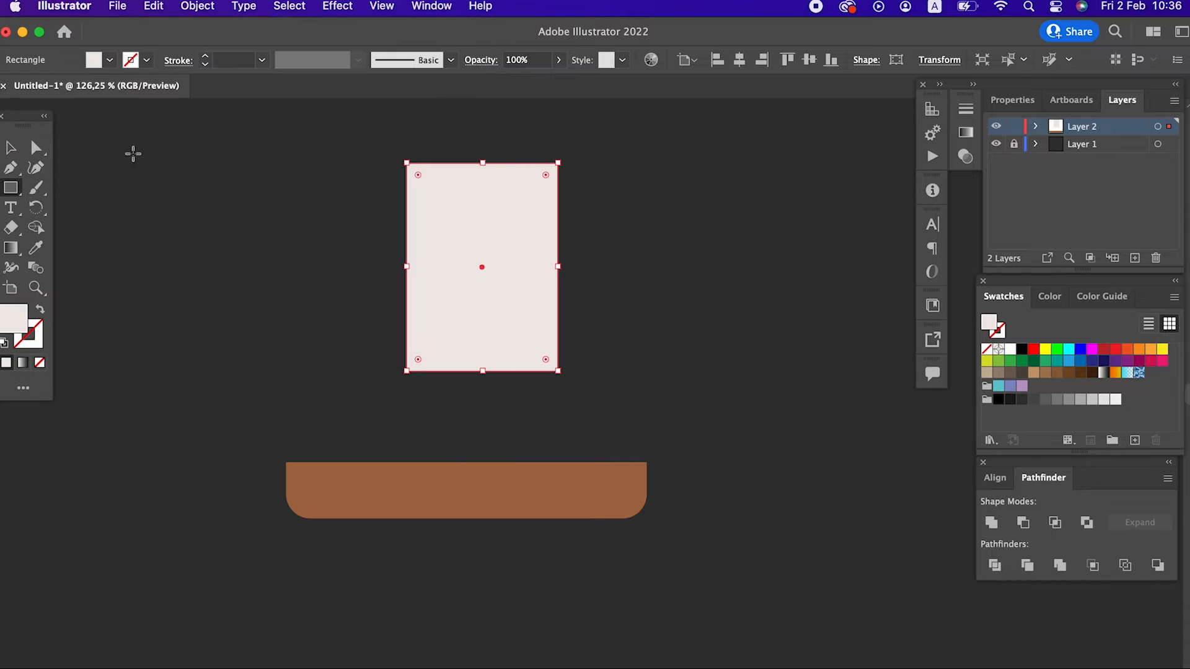
- Centre the candle body and the base horizontally on each other and lower the body onto the base
left_click(11, 148)
left_click_drag(242, 220, 604, 600)
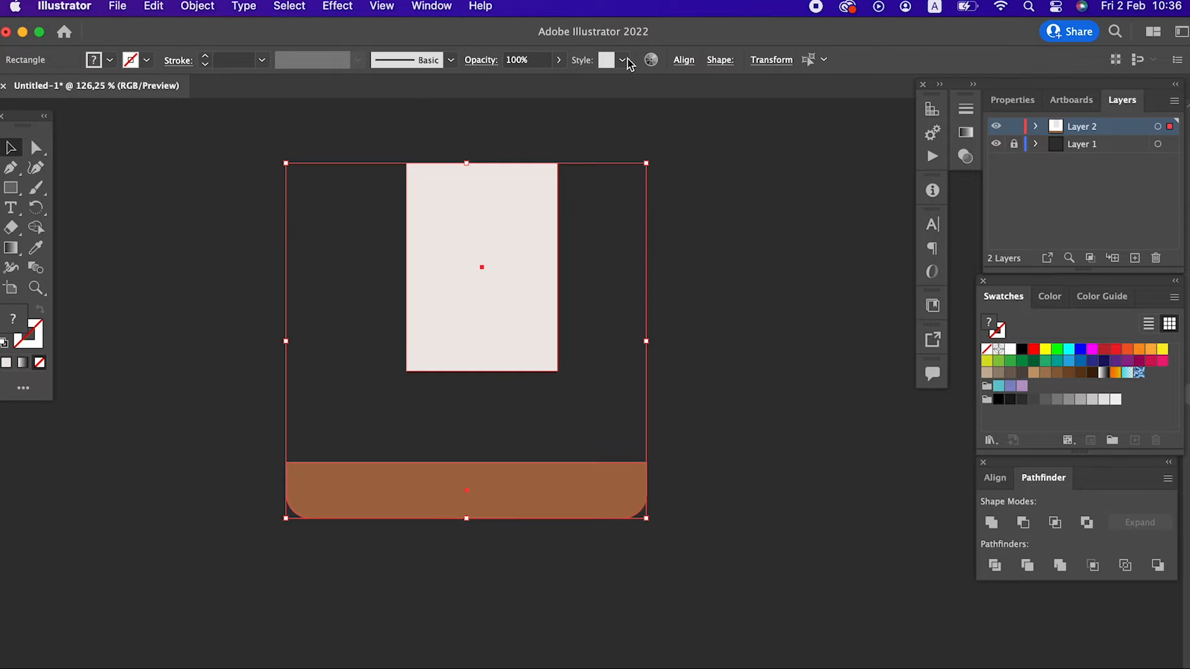
left_click(684, 66)
left_click(536, 111)
left_click(771, 392)
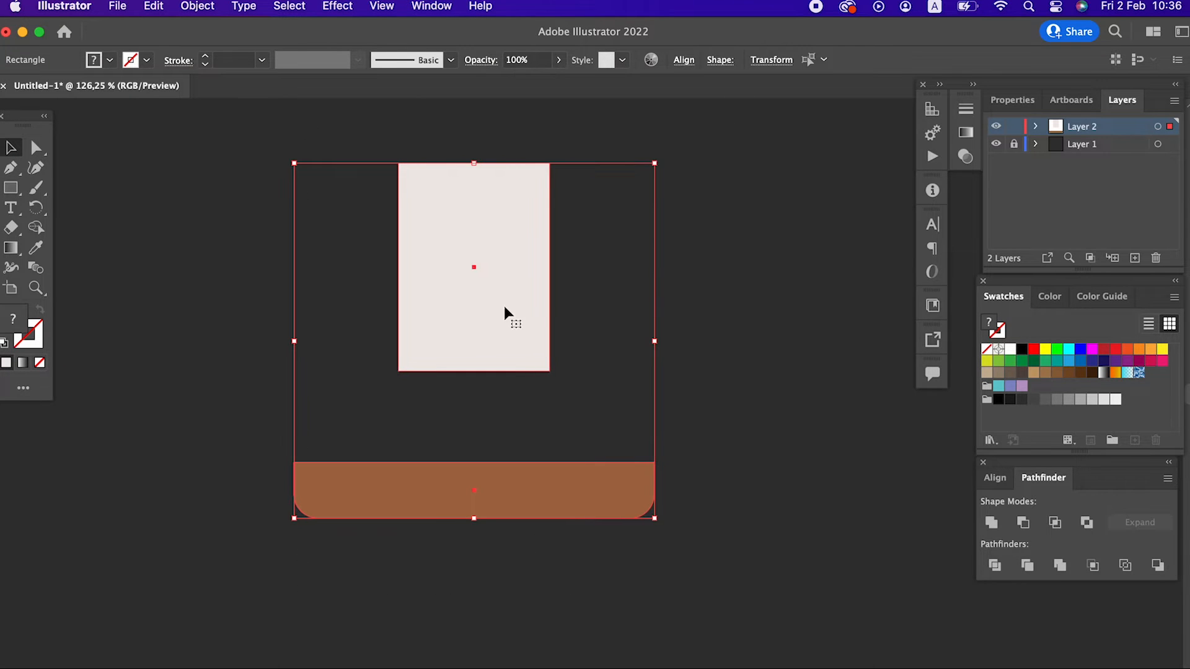
left_click(761, 370)
left_click_drag(522, 326, 520, 411)
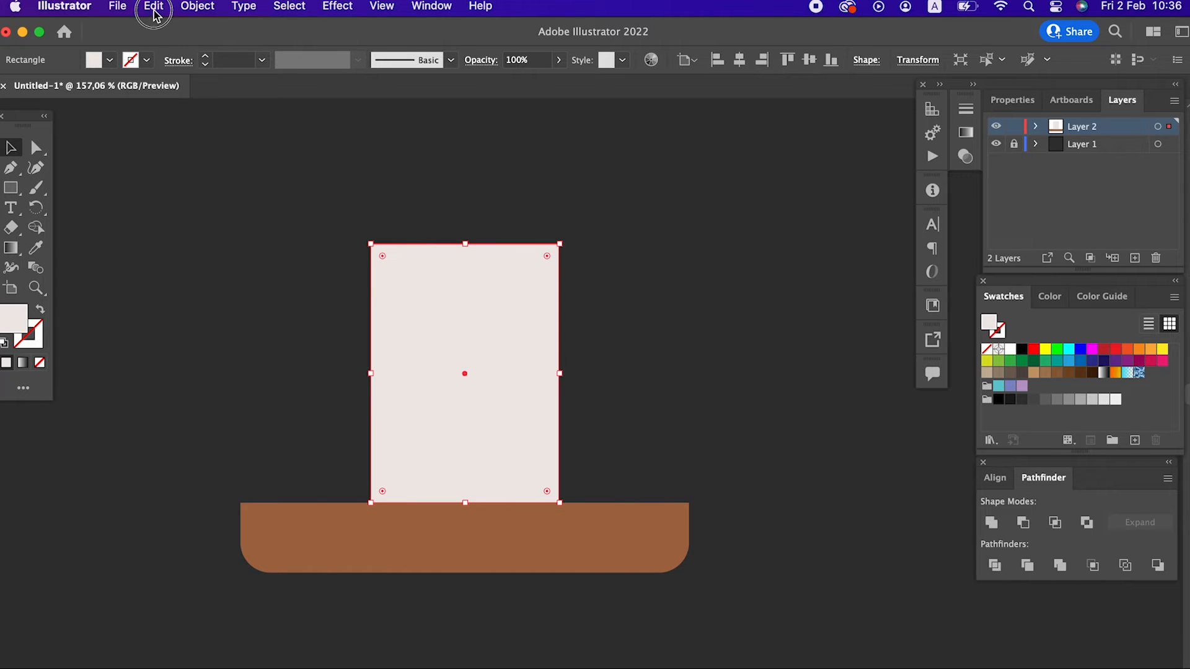
- Paste a copy of the candle body in front, shorten it to a strip along the body's lower edge and fill it with a darker pinkish grey
left_click(155, 11)
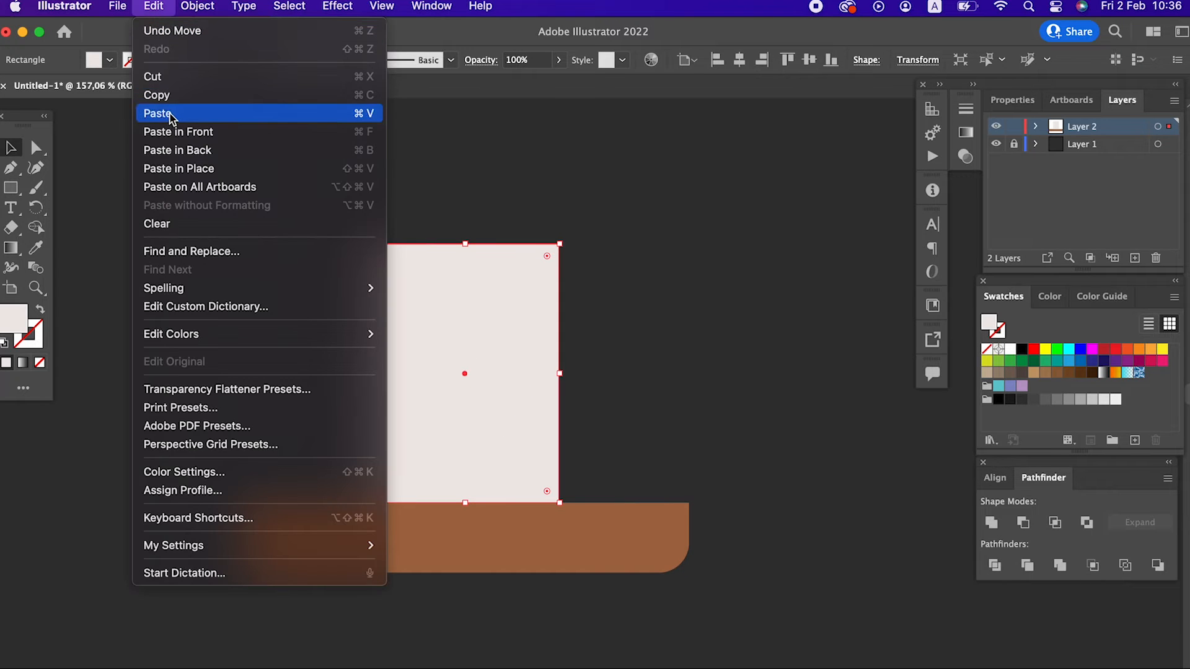
left_click(172, 99)
left_click(155, 11)
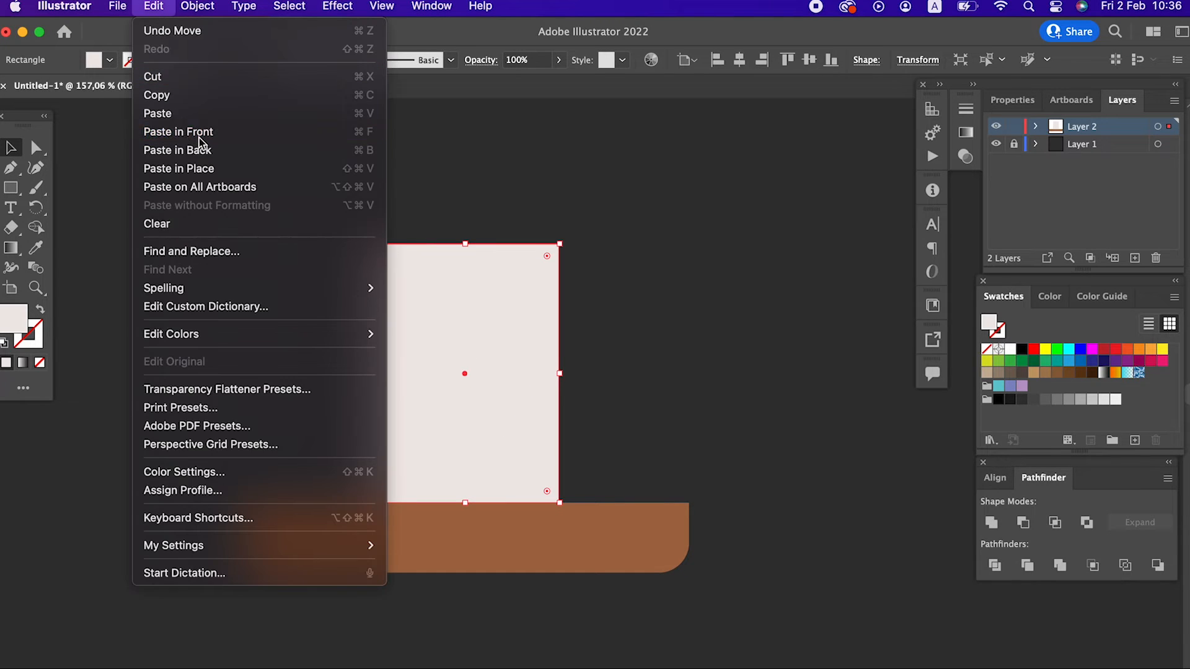
left_click(180, 131)
left_click_drag(471, 243, 482, 458)
double_click(25, 327)
left_click_drag(41, 95, 39, 108)
left_click(423, 82)
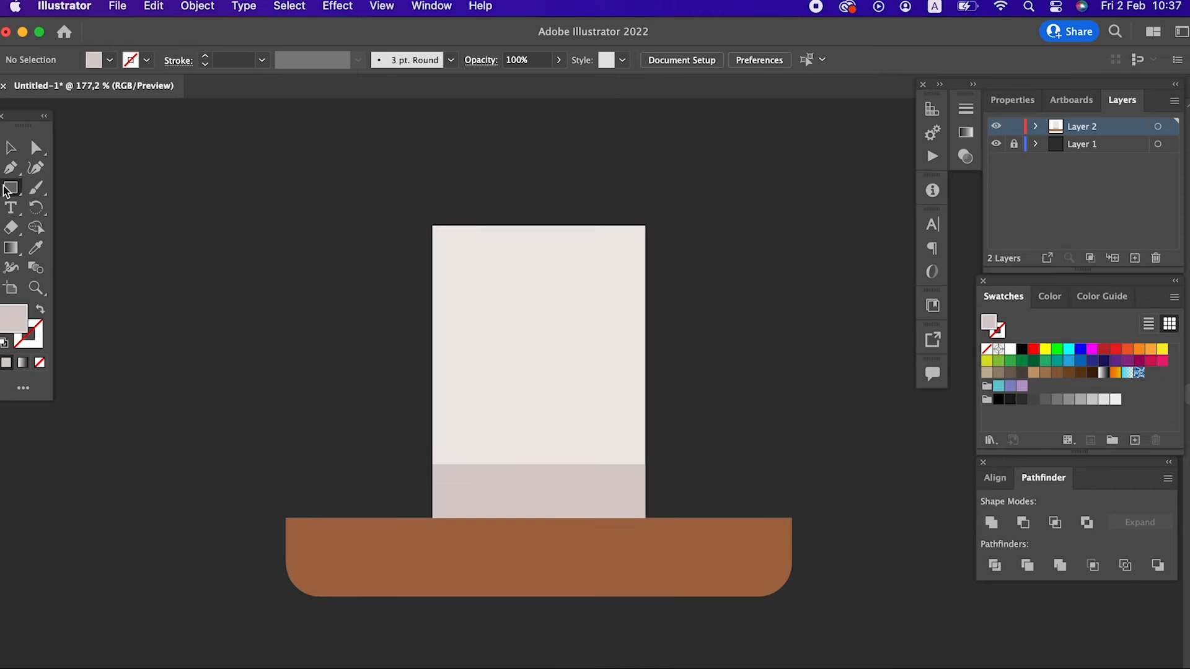
- Draw a circle, cover its lower half with a large rectangle and subtract that with Minus Front to leave a half circle
left_click_drag(11, 188, 67, 204)
left_click_drag(187, 215, 398, 426)
left_click_drag(11, 188, 48, 191)
mouse_move(128, 320)
left_mouse_down()
mouse_move(417, 510)
mouse_move(447, 639)
left_mouse_up()
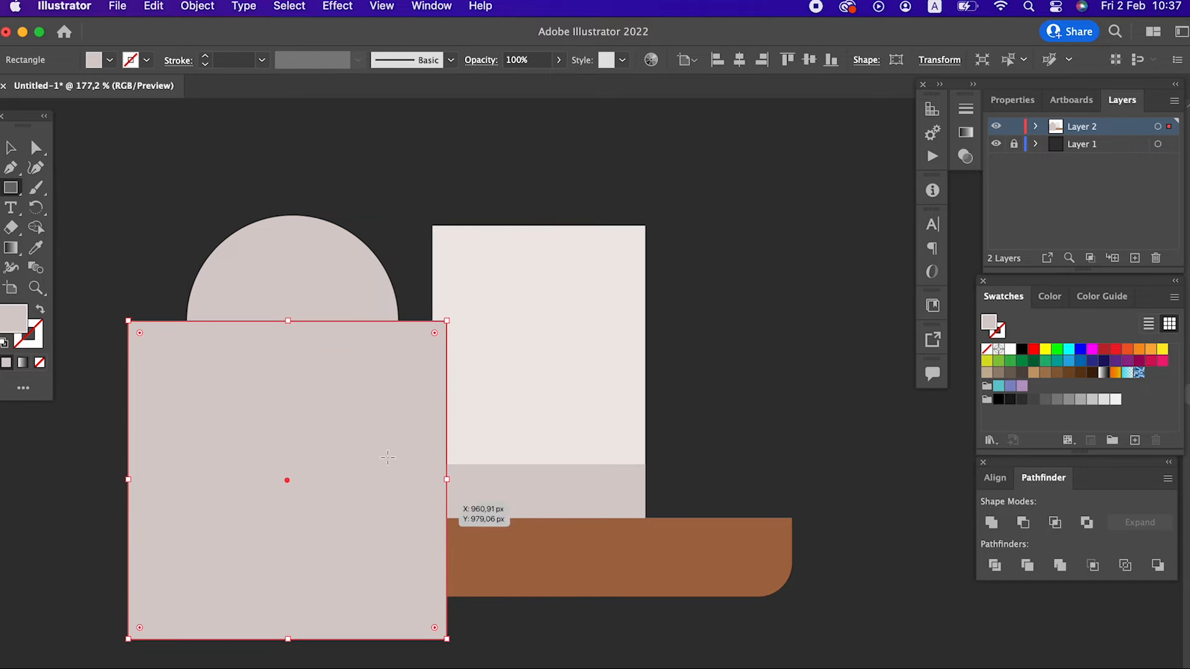
left_click(10, 147)
left_click(255, 397, "shift")
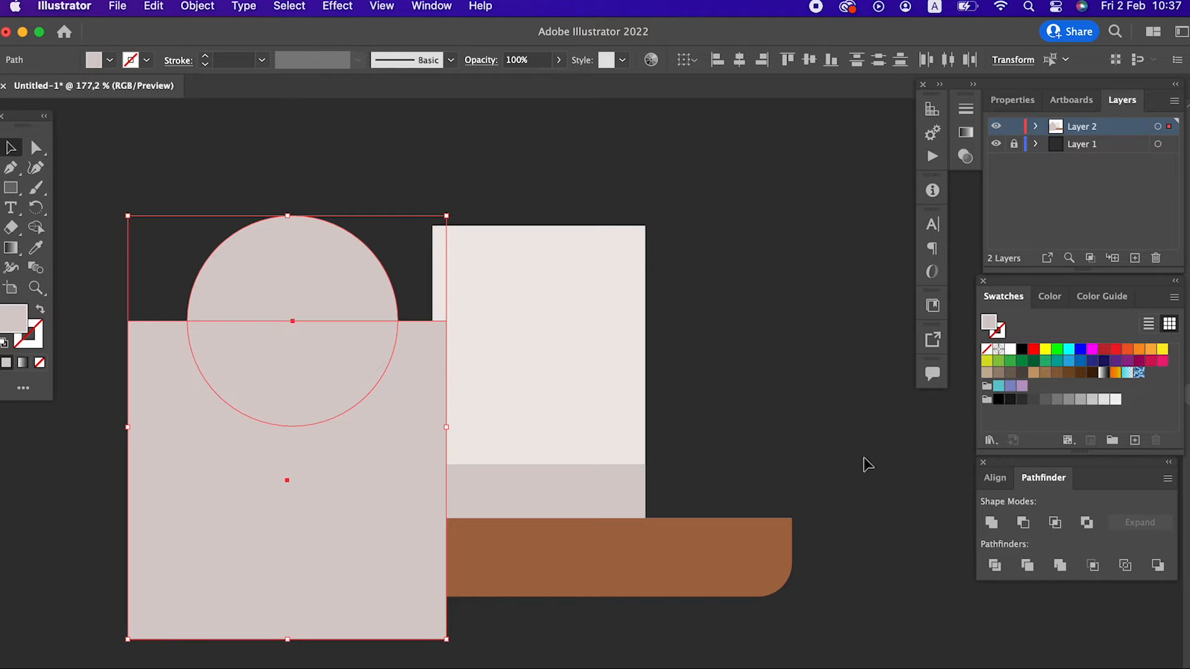
left_click(1023, 523)
- Place the half circle on the base, scale it down to the strip's height and centre it on the candle body's lower left corner
left_click_drag(327, 303, 481, 500)
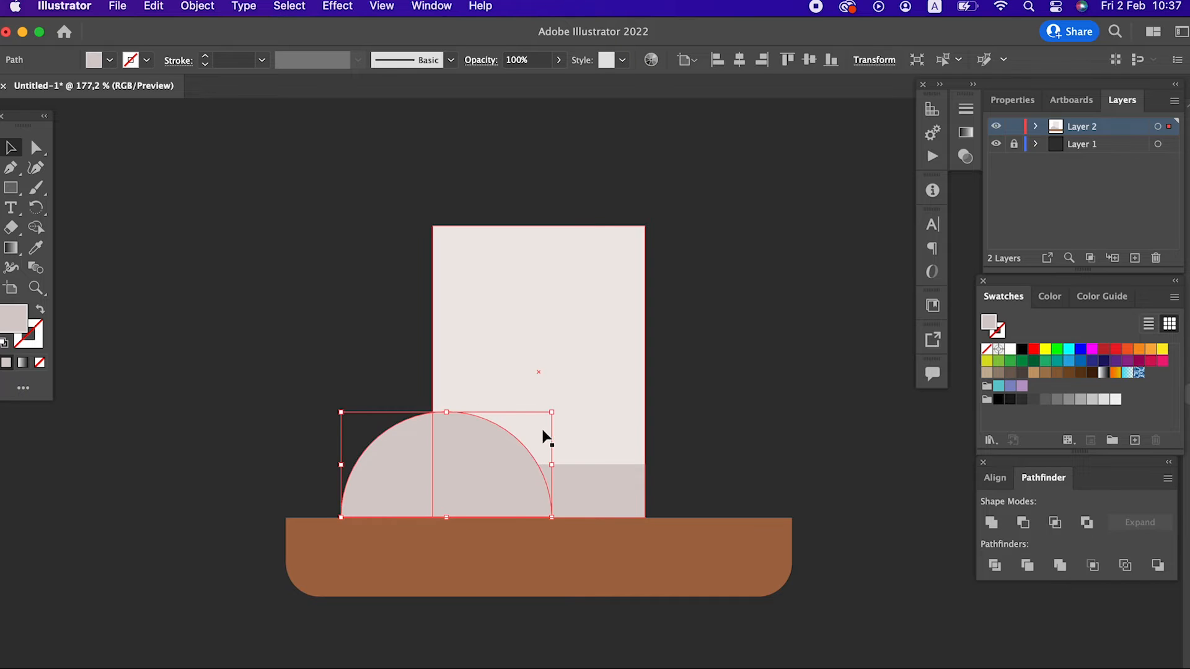
left_click_drag(552, 414, 466, 479)
left_click_drag(391, 497, 426, 497)
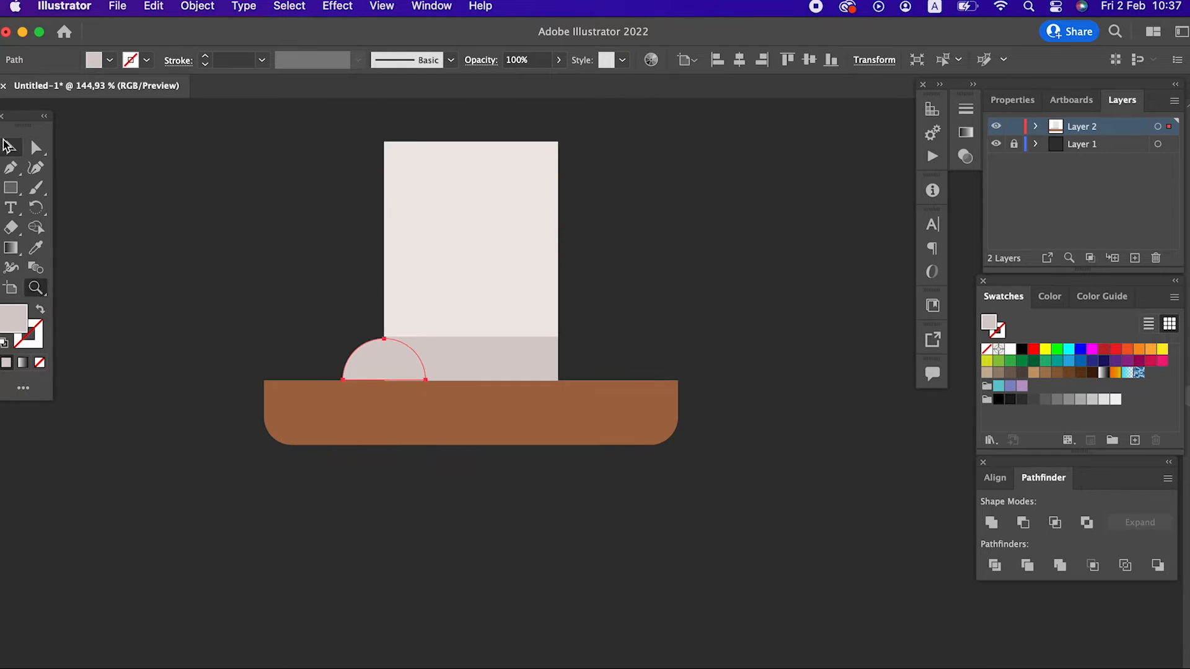
- Duplicate the half circle, move the copy to its left side and scale it down to a smaller, lighter mound on the base
left_click(8, 143)
left_click(141, 7)
left_click(156, 95)
left_click(159, 12)
left_click(157, 114)
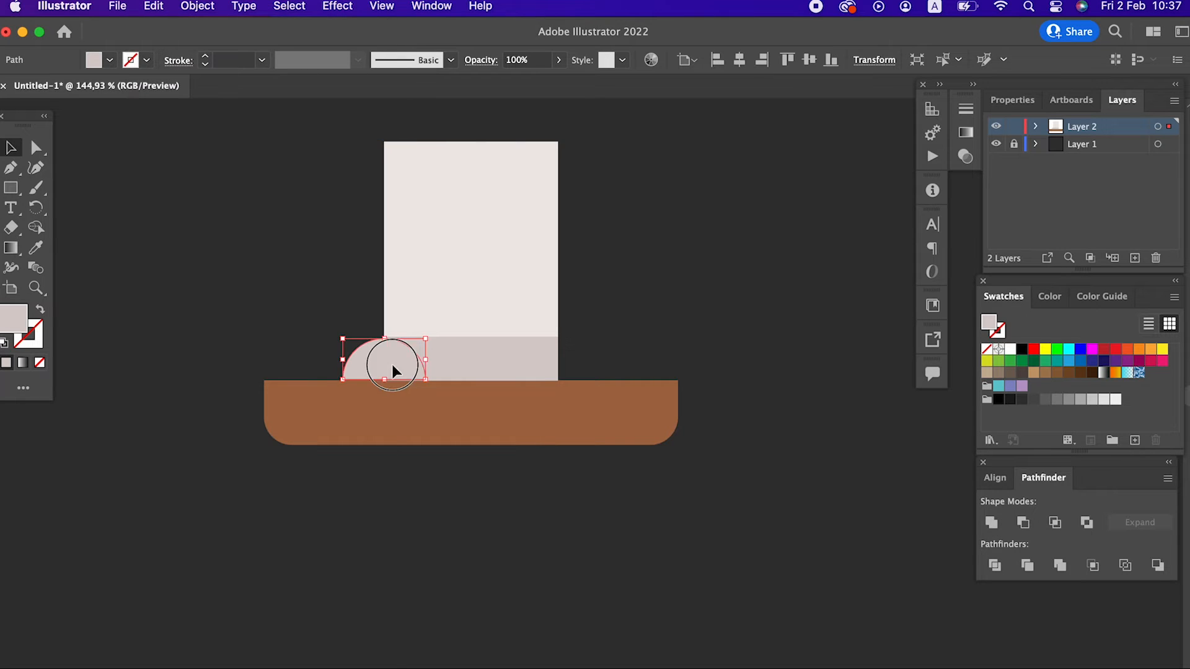
left_click_drag(392, 366, 352, 375)
left_click_drag(301, 339, 316, 355)
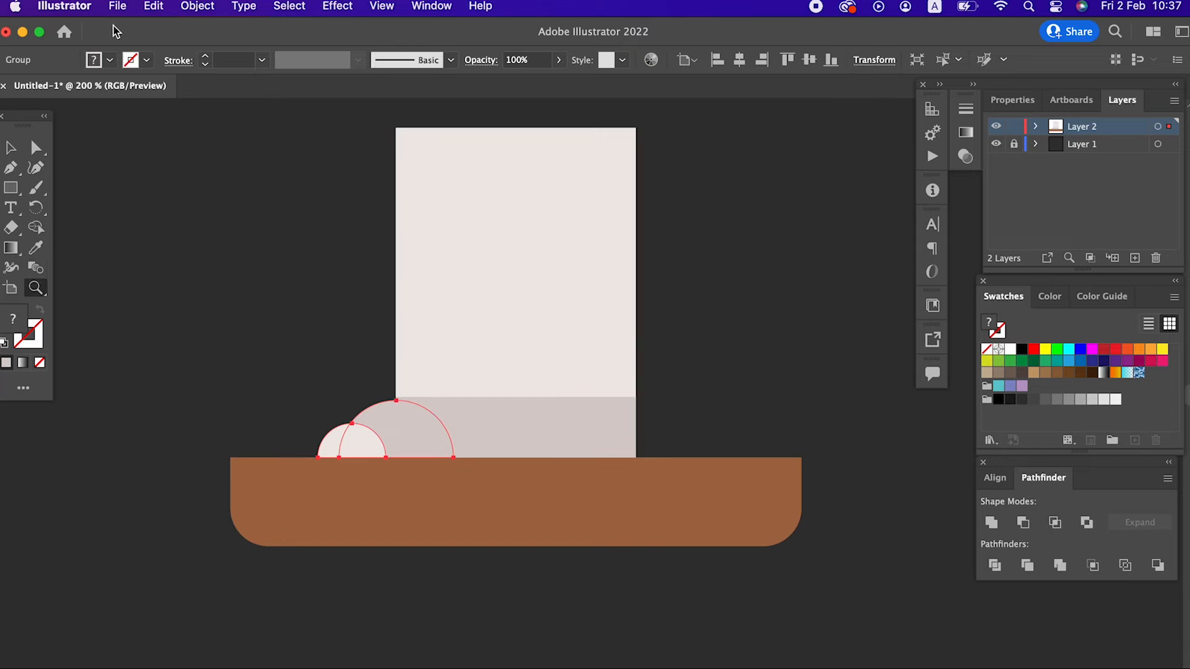
- Reflect a copy of the grouped half circles left to right and place it at the candle body's lower right corner
left_click(189, 12)
mouse_move(334, 34)
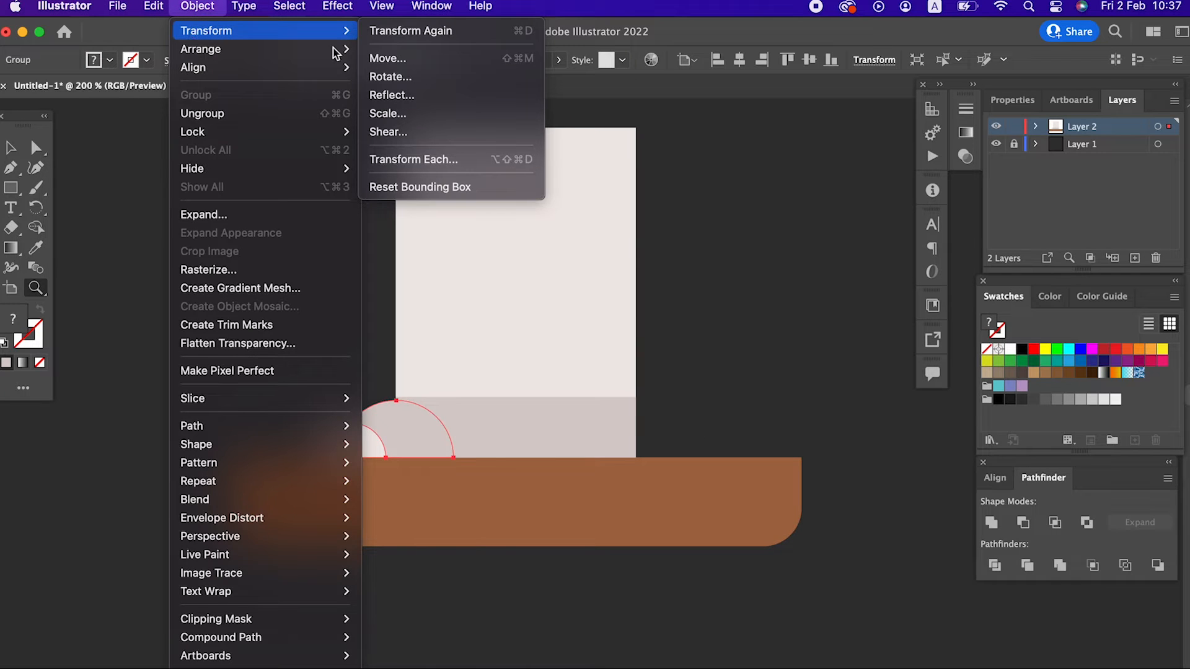
left_click(446, 97)
left_click(205, 539)
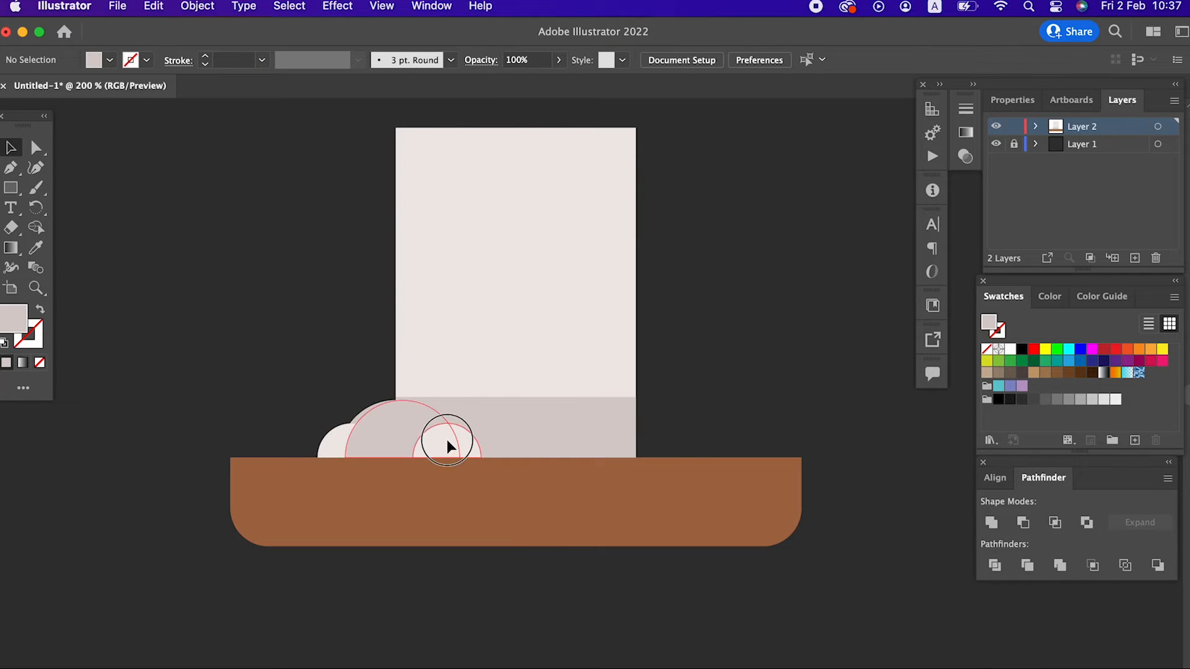
left_click_drag(448, 440, 677, 456)
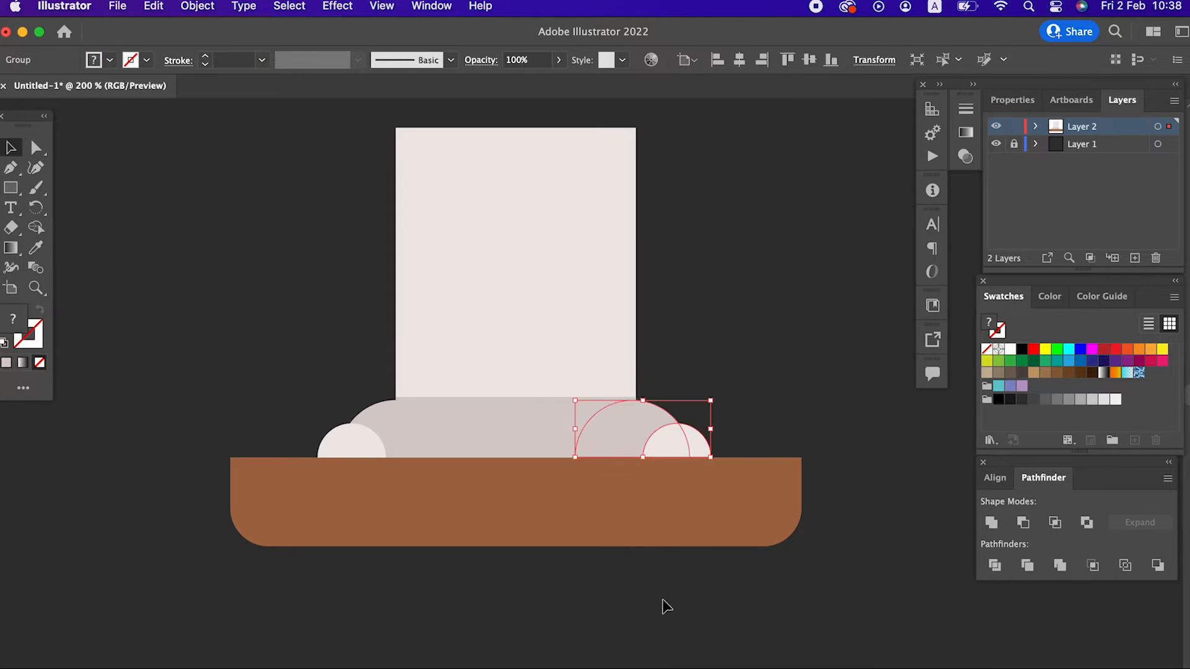
- Draw a darker vertical rectangle at the candle body's upper left corner and fully round its two lower corners as a wax drip
left_click(12, 188)
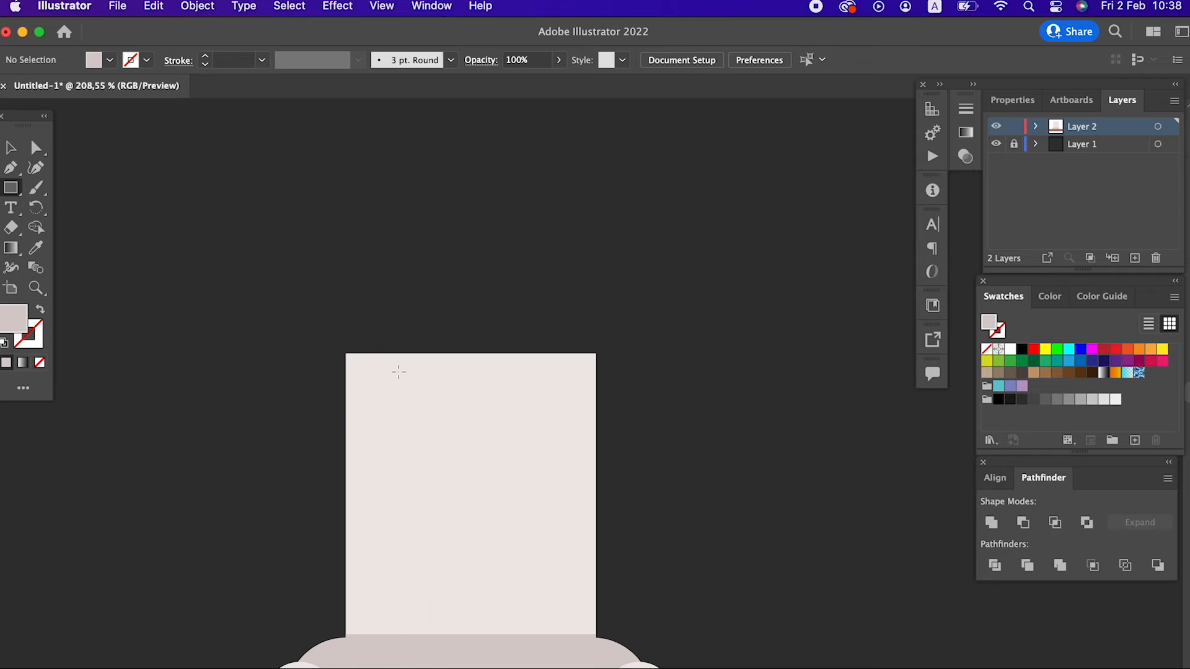
left_click_drag(346, 354, 435, 526)
left_click(35, 148)
left_click(346, 527)
left_click(434, 527, "shift")
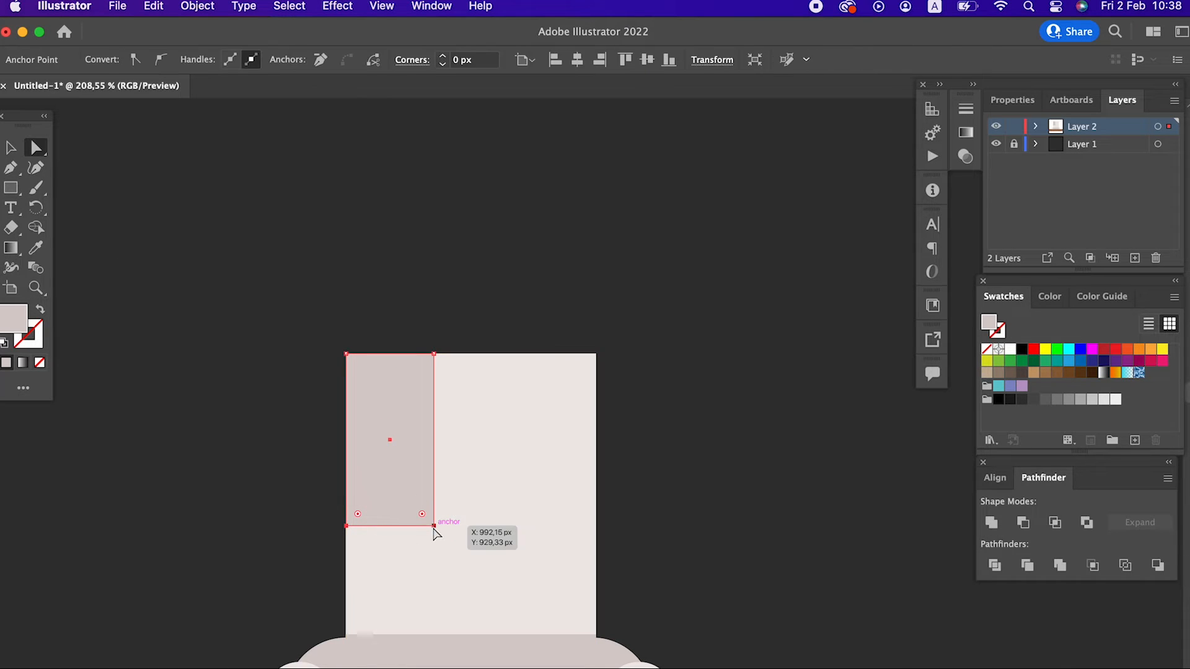
left_click_drag(423, 512, 397, 487)
- Duplicate the wax drip, place the copy directly to its right and stretch its lower end further down the candle body
key("v")
scroll(258, 198, "down", 5)
left_click(153, 7)
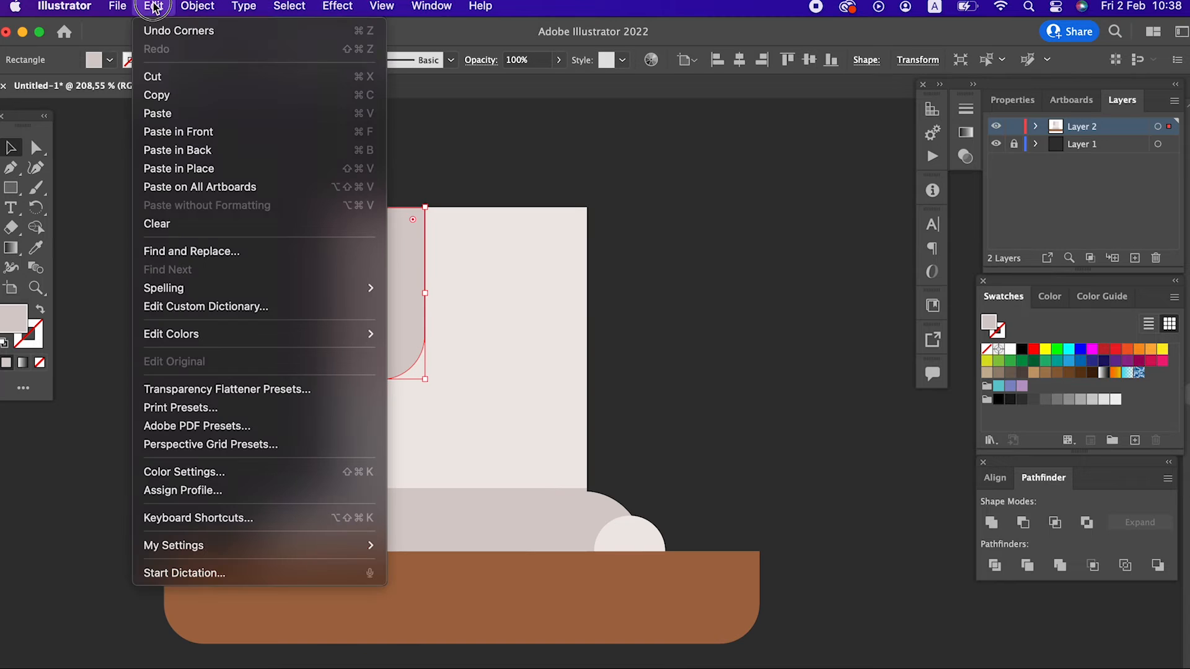
left_click(156, 95)
left_click(153, 7)
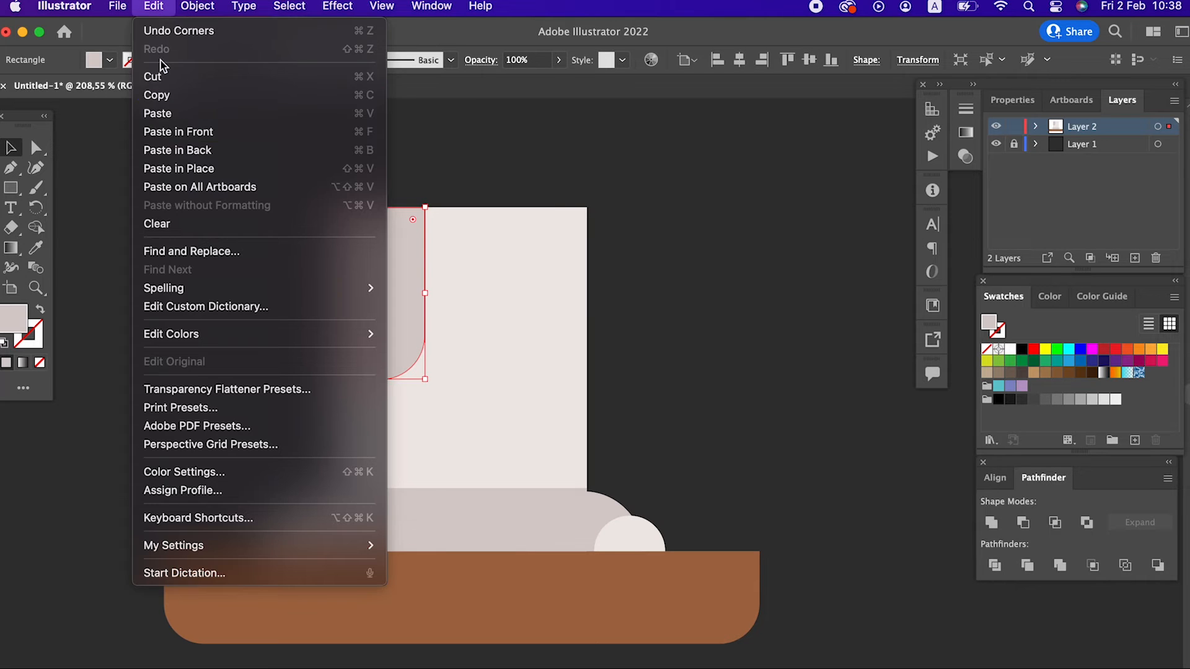
left_click(200, 154)
left_click_drag(407, 307, 493, 322)
left_click_drag(469, 379, 471, 452)
left_click(672, 322)
scroll(308, 122, "right", 1)
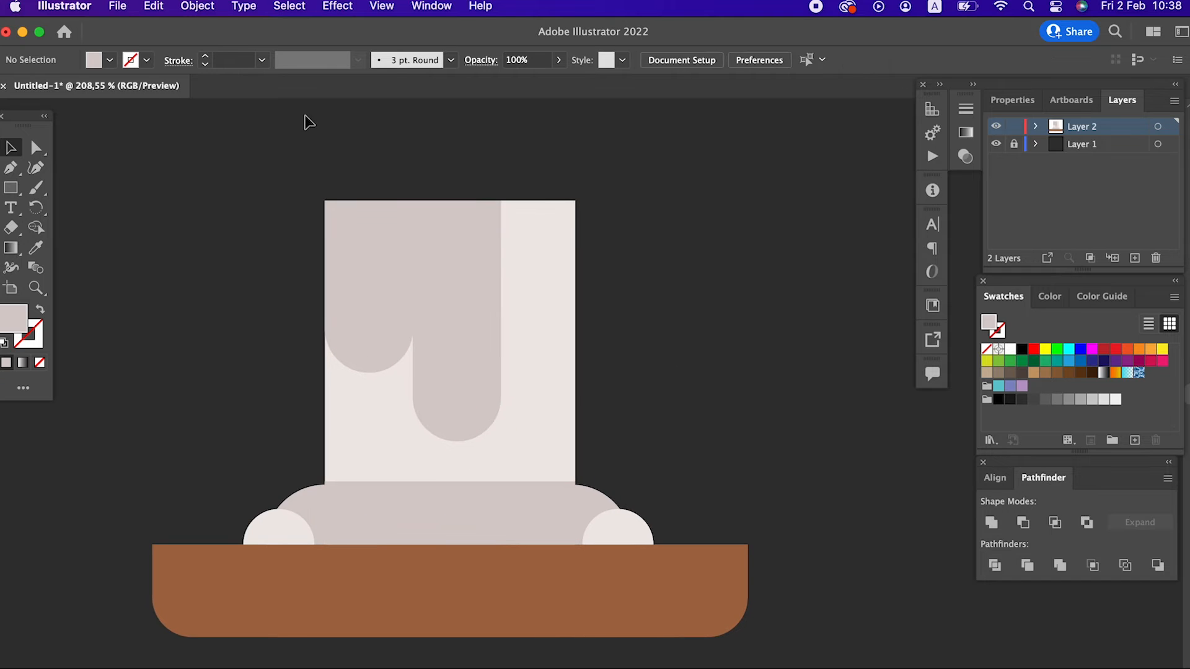
- Slightly round the candle body's top corners together with the left drip's outer top corner
left_click(39, 149)
left_click_drag(233, 183, 372, 240)
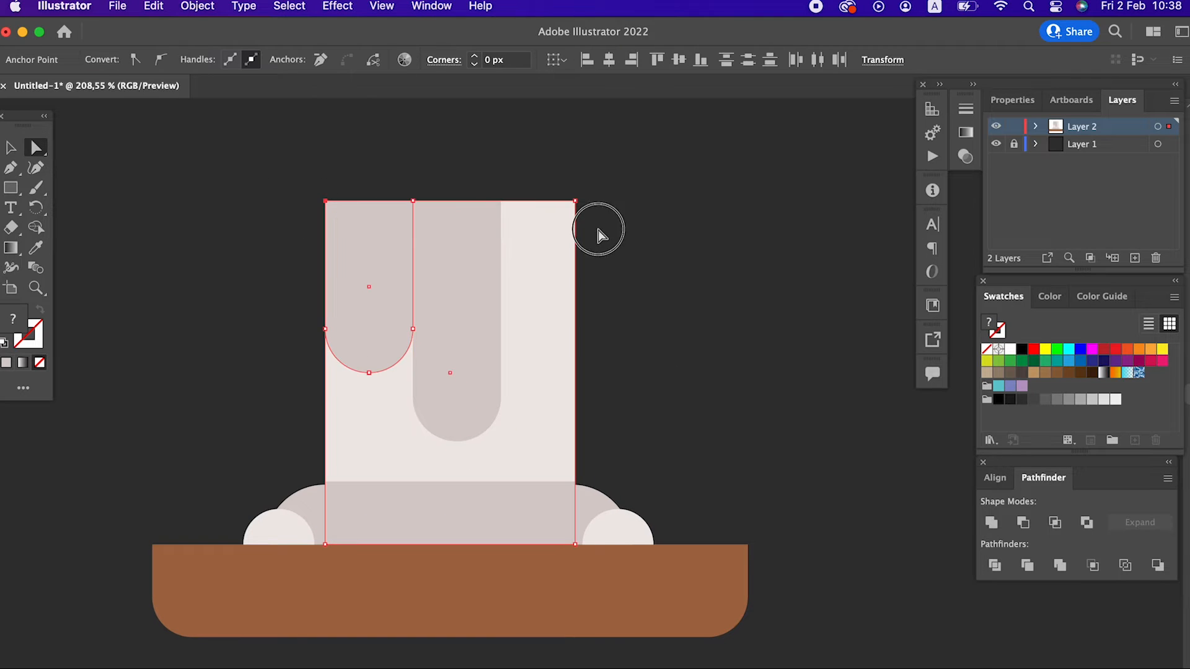
left_click_drag(564, 216, 564, 219)
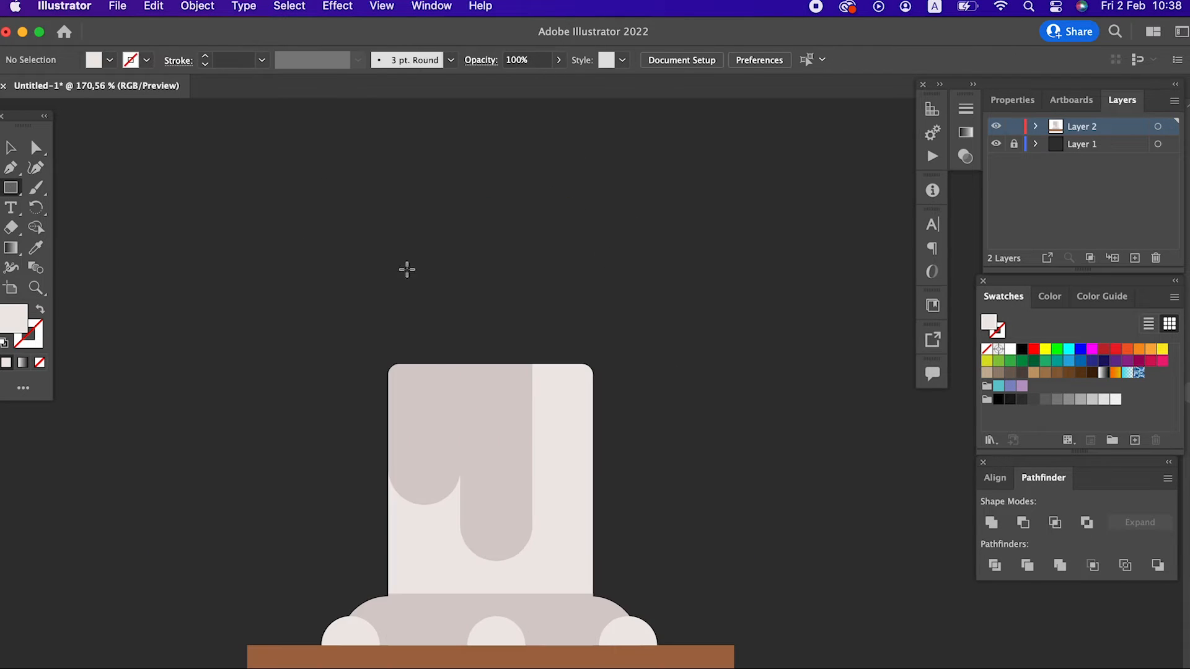
- Draw a narrow vertical rectangle above the candle body as the wick and fill it with the near-black swatch
left_click_drag(466, 254, 482, 332)
left_click(1010, 400)
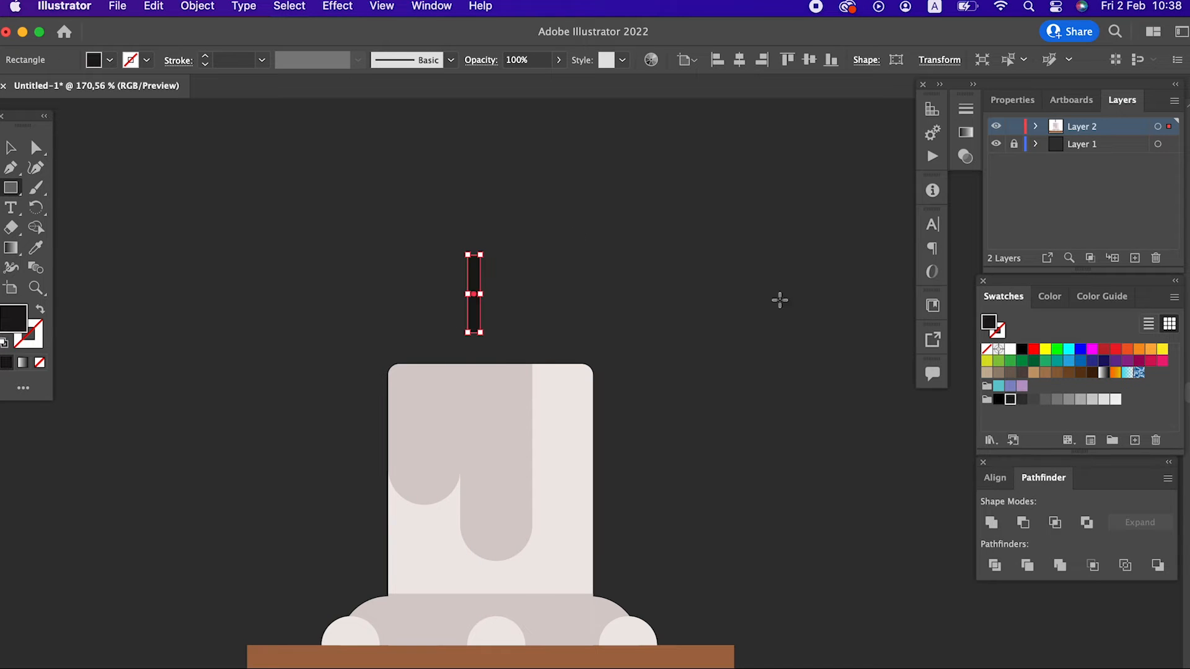
left_click(9, 149)
left_click(539, 289)
key("z")
left_click_drag(539, 288, 682, 425)
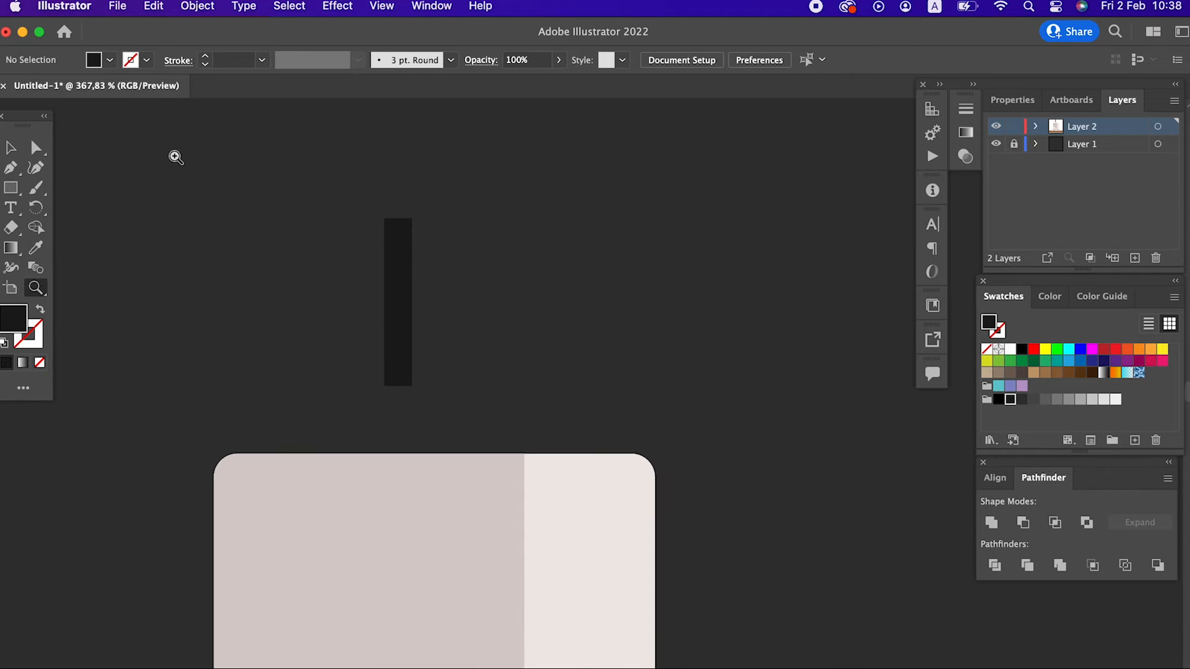
- Move the wick down to stand on the candle body's top edge, then narrow and shorten it to about 3.33 by 19.2 px
left_click(9, 148)
left_click(394, 324)
left_click_drag(387, 307, 395, 308)
left_click_drag(403, 279, 411, 343)
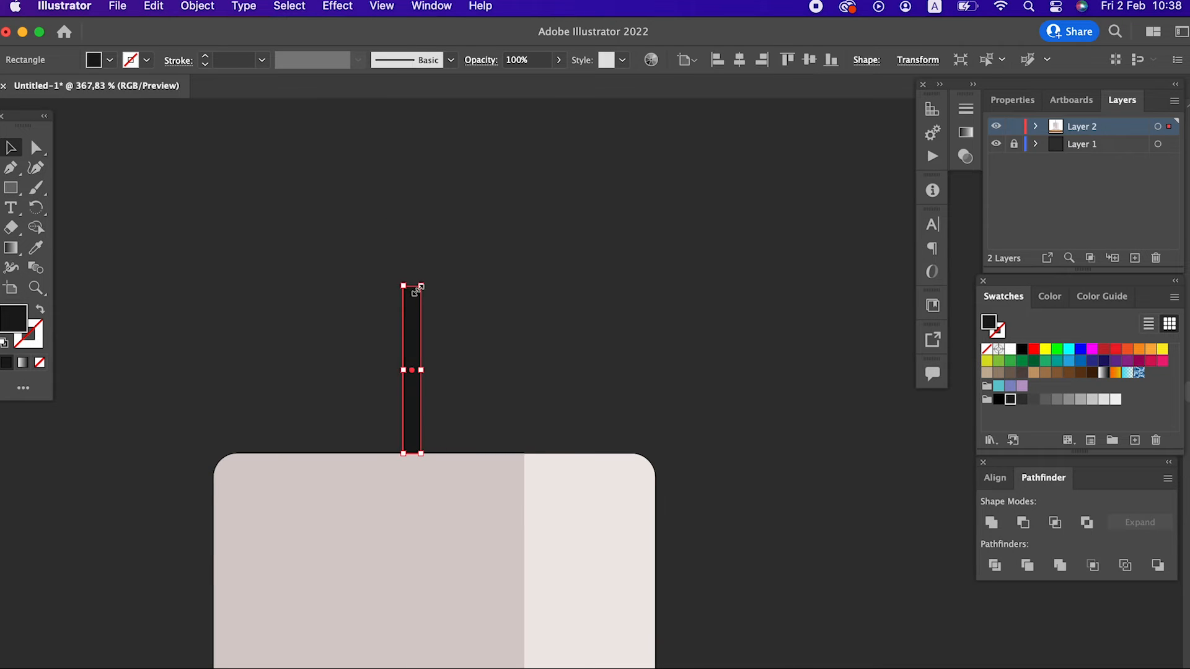
scroll(416, 290, "up", 3)
left_click_drag(413, 286, 428, 387)
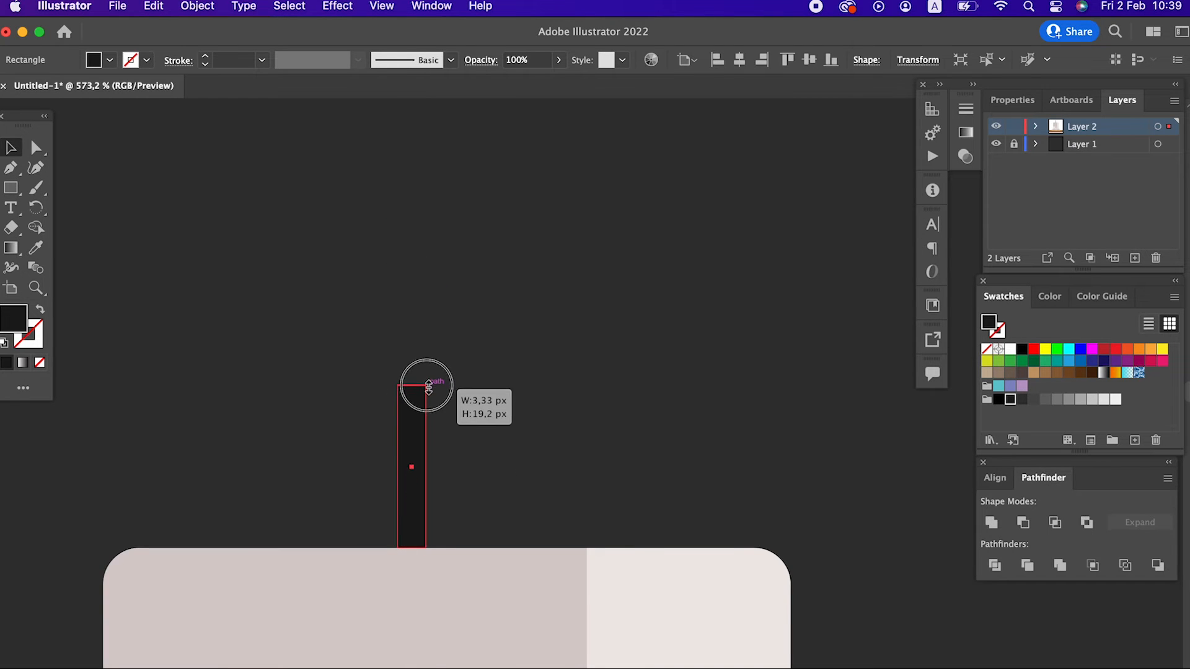
left_click(582, 372)
- Draw a circle about 82.6 px in diameter in the empty area above the candle
right_click(11, 189)
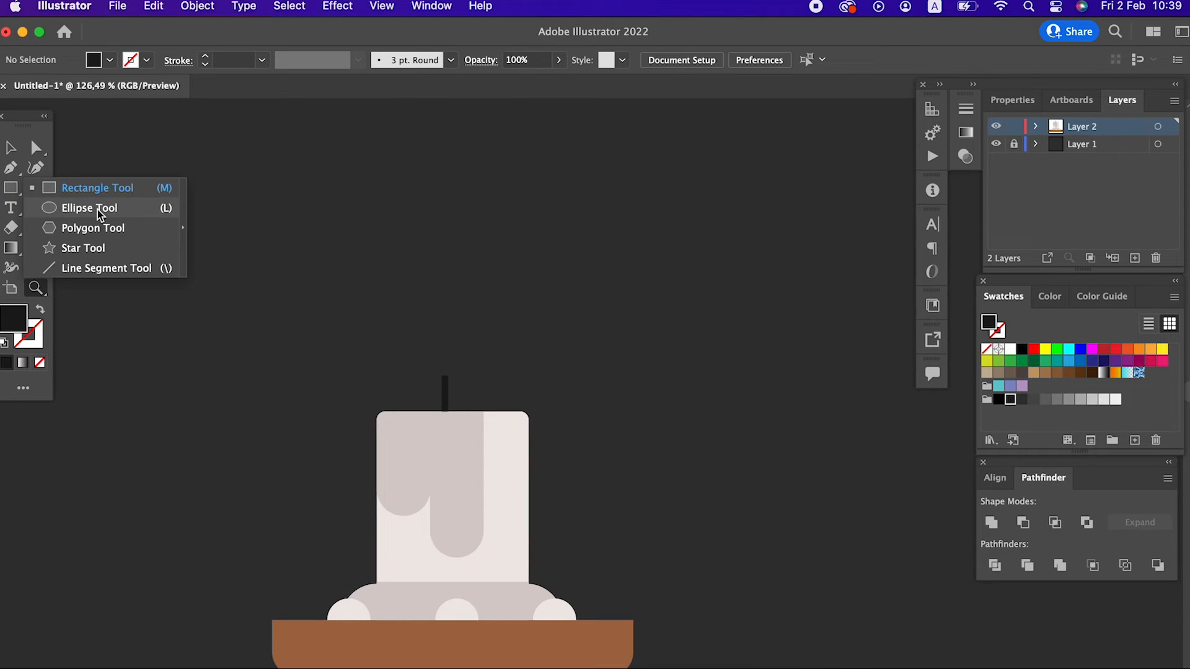
left_click(97, 210)
left_click_drag(317, 154, 439, 311)
key("super+plus")
- Duplicate the circle behind itself with a sideways overlap and intersect the two circles into one pointed oval
key("v")
left_click(154, 6)
left_click(160, 98)
left_click(154, 7)
left_click(219, 151)
left_click_drag(412, 403, 541, 438)
left_click_drag(342, 357, 344, 358)
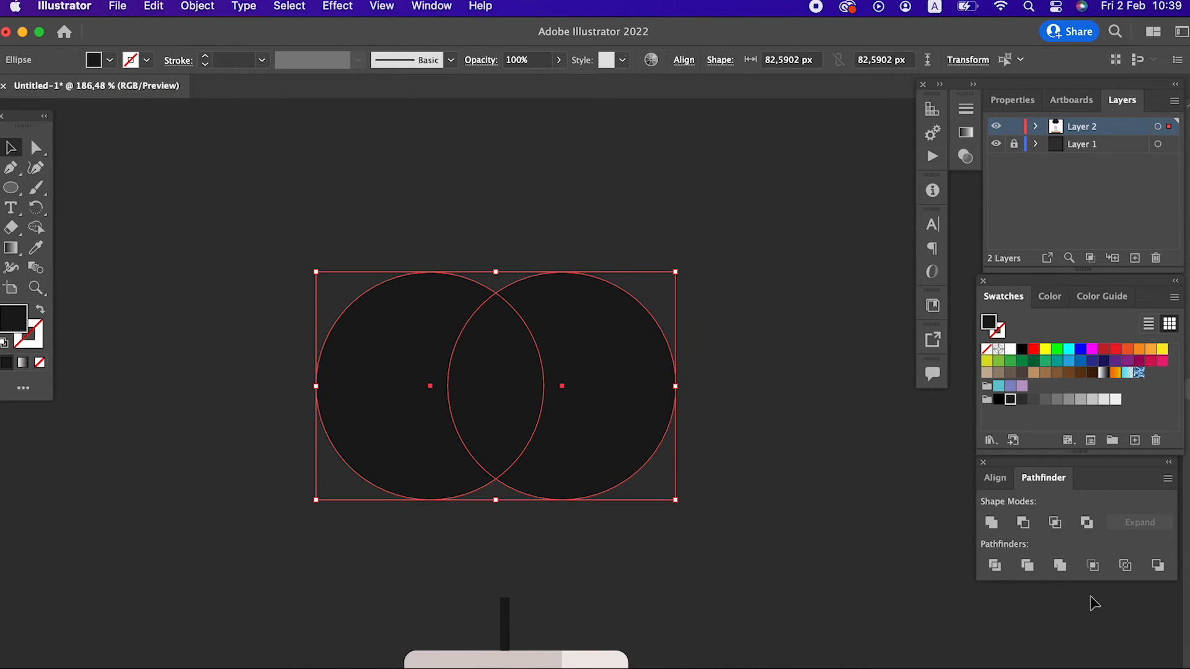
left_click(1056, 524)
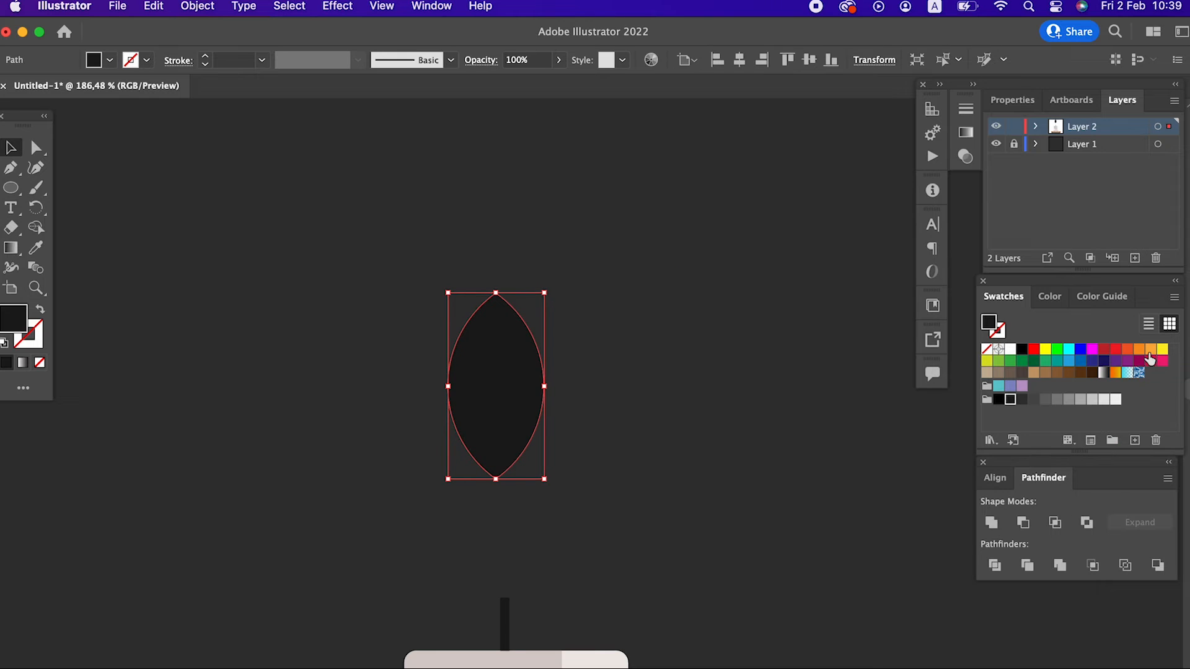
- Fill the pointed oval with the orange-red swatch and round its bottom point to about 17.4 px to form a flame
left_click(1127, 350)
left_click(36, 147)
left_click(595, 524)
left_click(496, 479)
left_click_drag(496, 466, 519, 248)
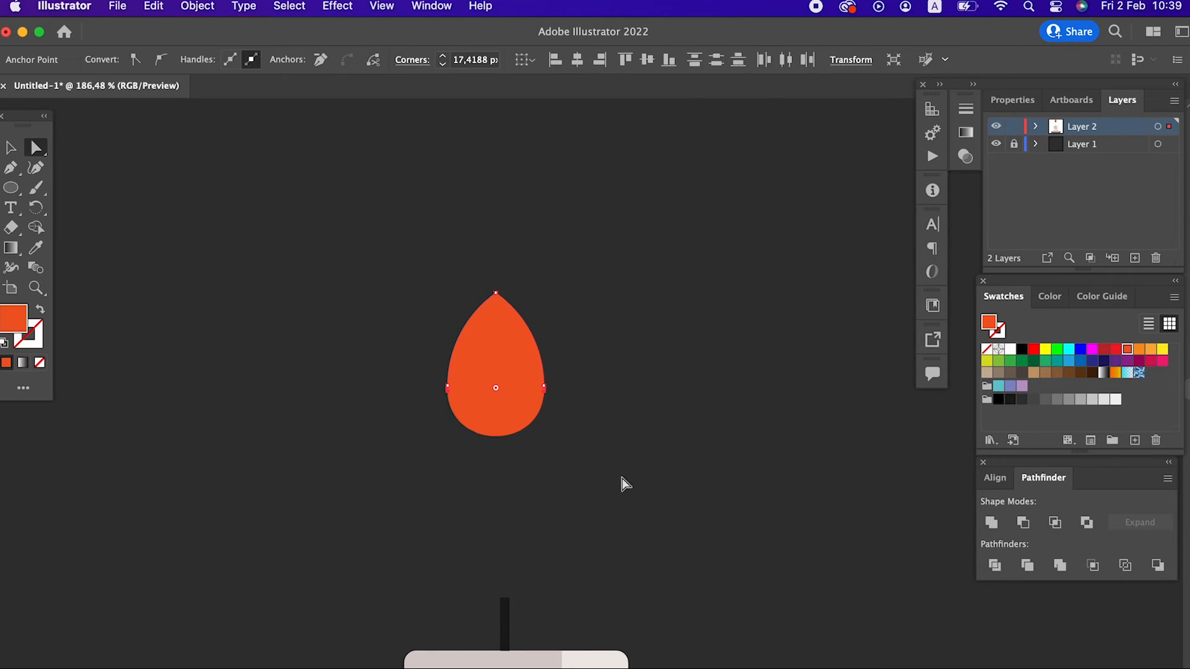
left_click(579, 409)
- Move the flame down onto the wick's tip and centre it horizontally over the wick
left_click_drag(597, 563, 644, 390)
key("z")
left_click_drag(657, 312, 688, 315)
left_click_drag(733, 424, 706, 546)
left_click(11, 149)
left_click_drag(474, 342, 498, 597)
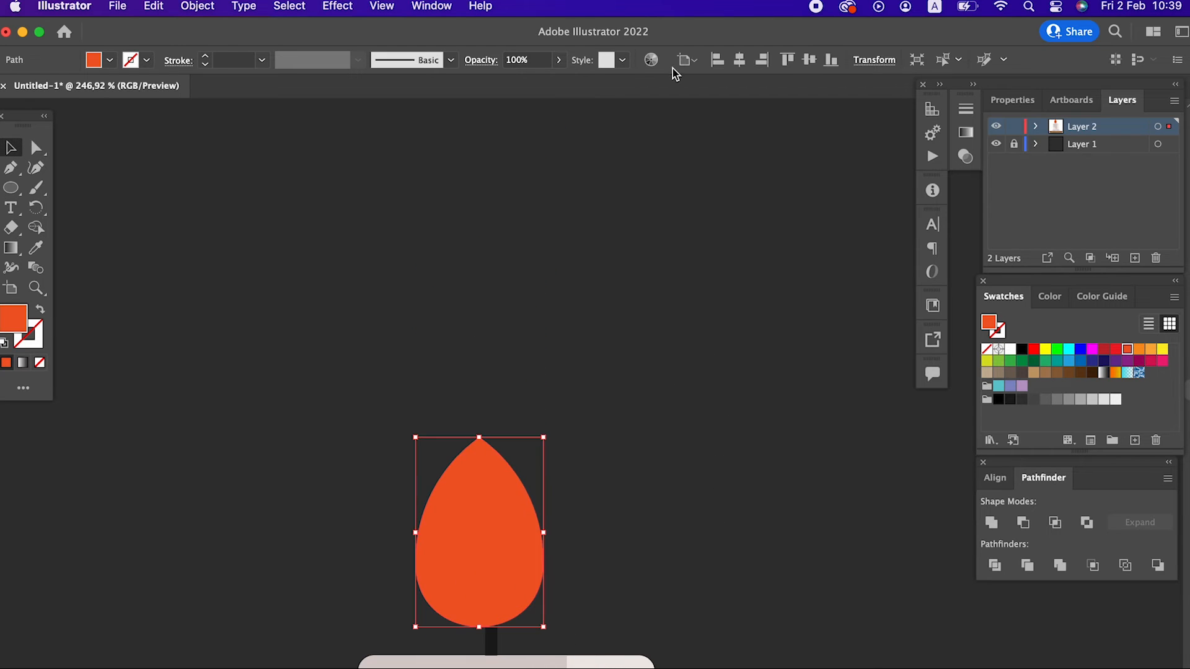
left_click(756, 61)
left_click(747, 61)
left_click(630, 459)
left_click_drag(592, 574, 560, 285)
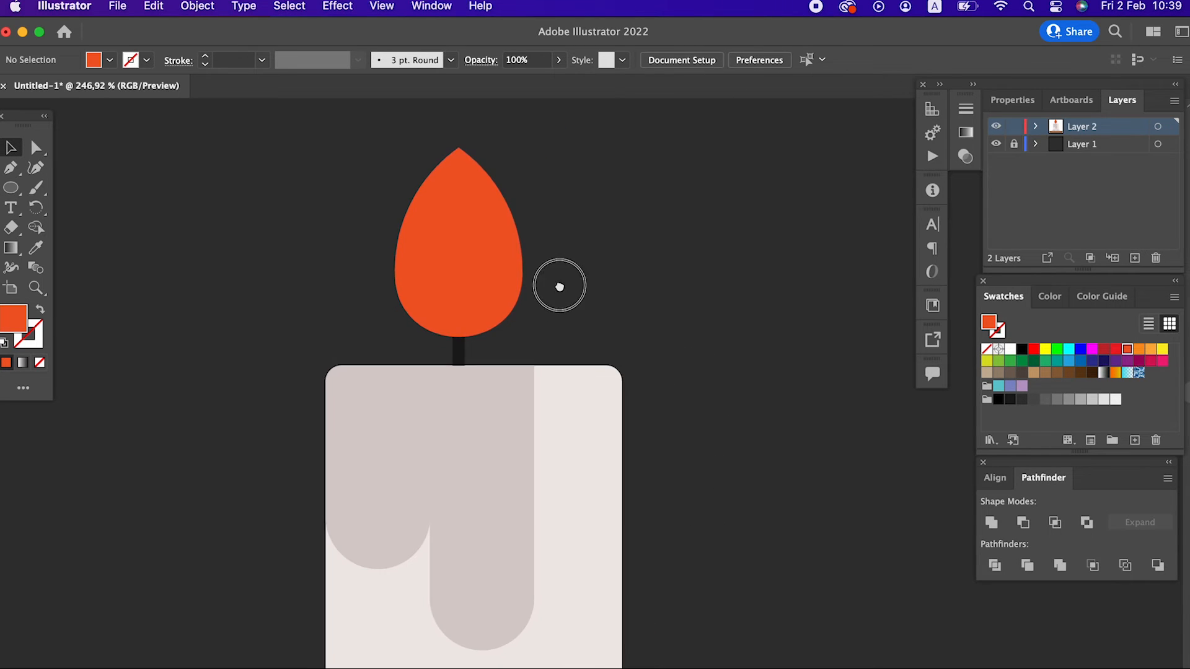
- Try different swatches on the flame and fill it with the light orange one
left_click(518, 293)
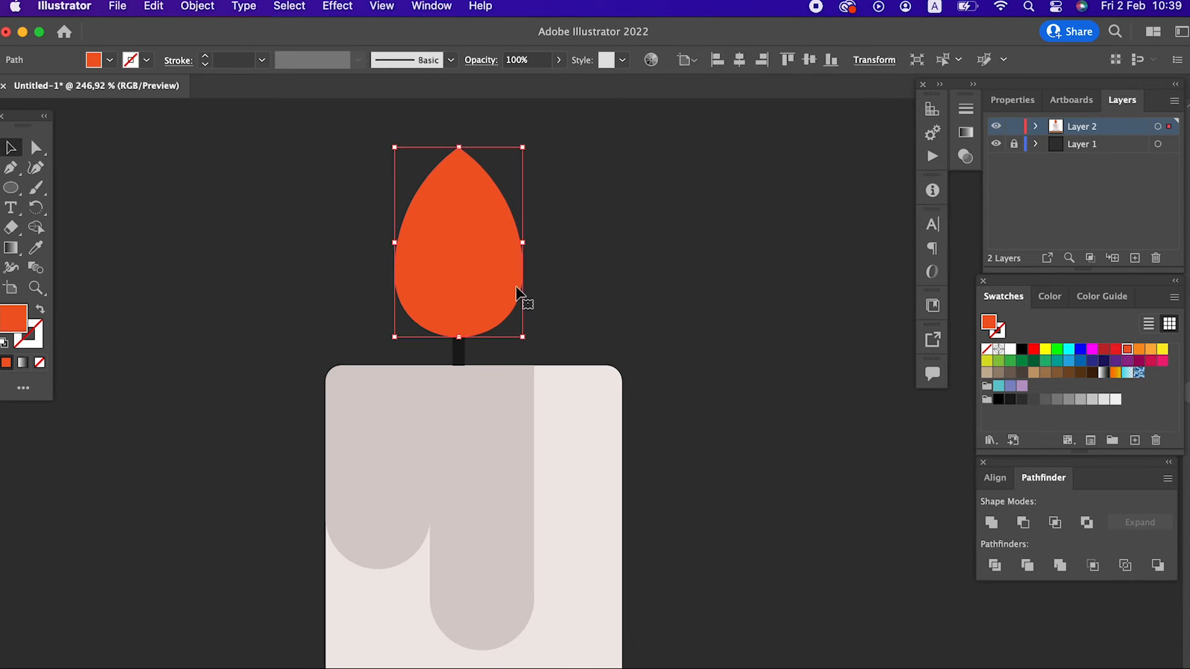
left_click(1116, 350)
left_click(1163, 349)
left_click(1151, 349)
- Create an inner copy of the flame with Offset Path at -10 px, Miter joins and a miter limit of 4
left_click(197, 6)
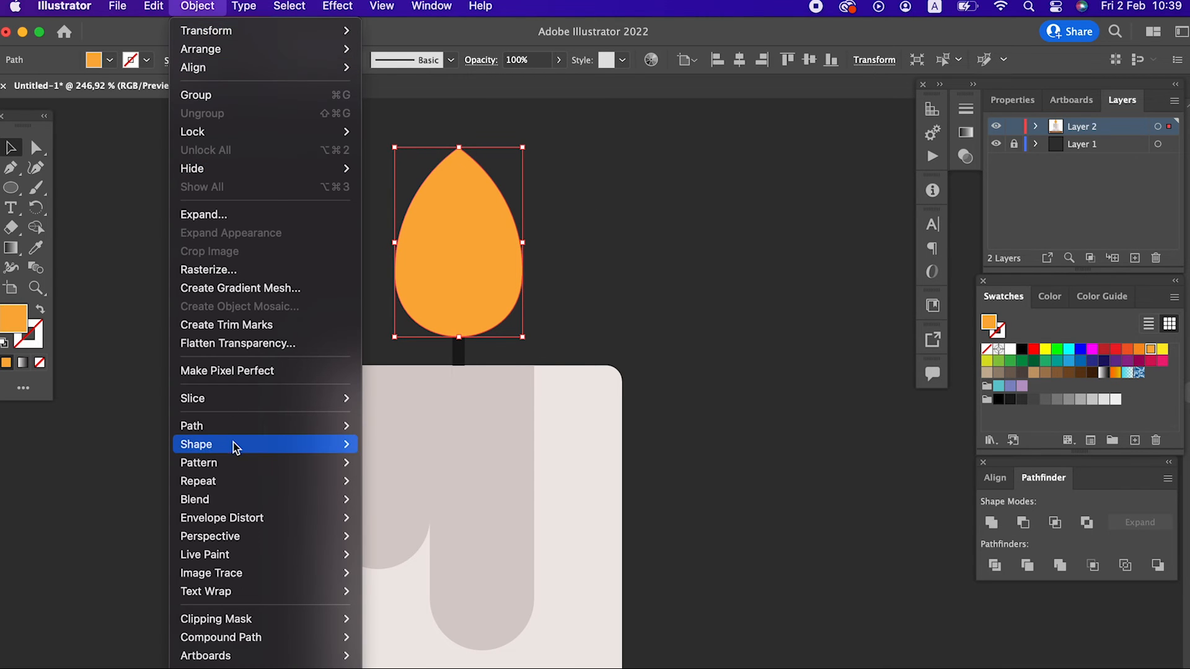
mouse_move(242, 426)
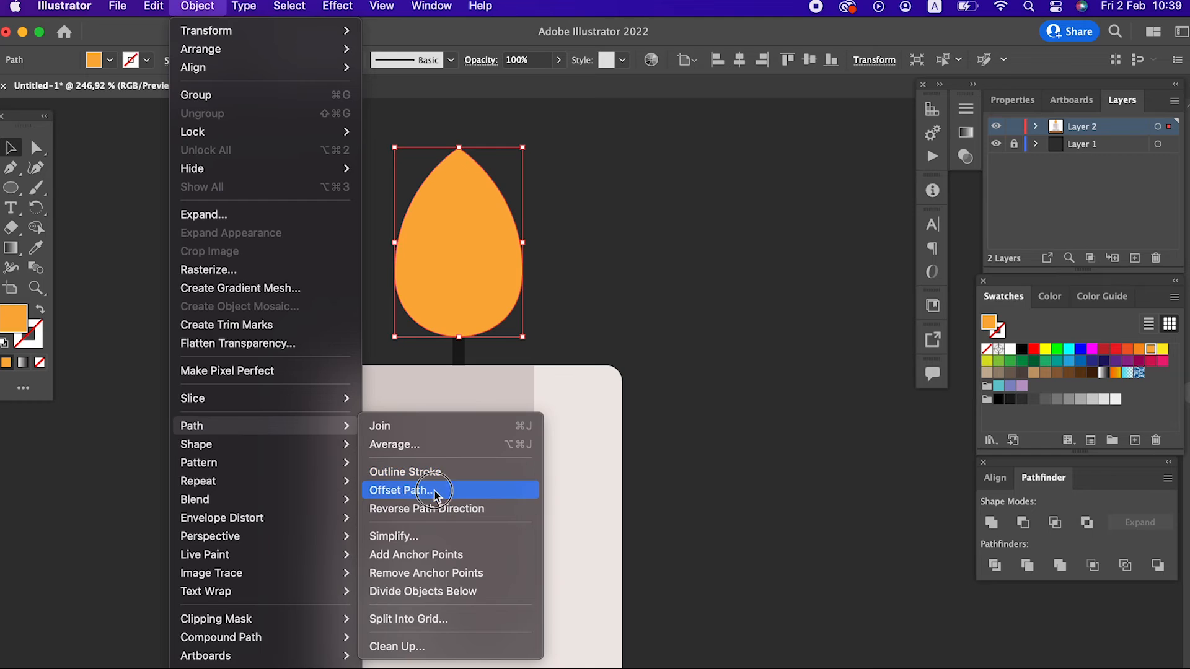
left_click(403, 491)
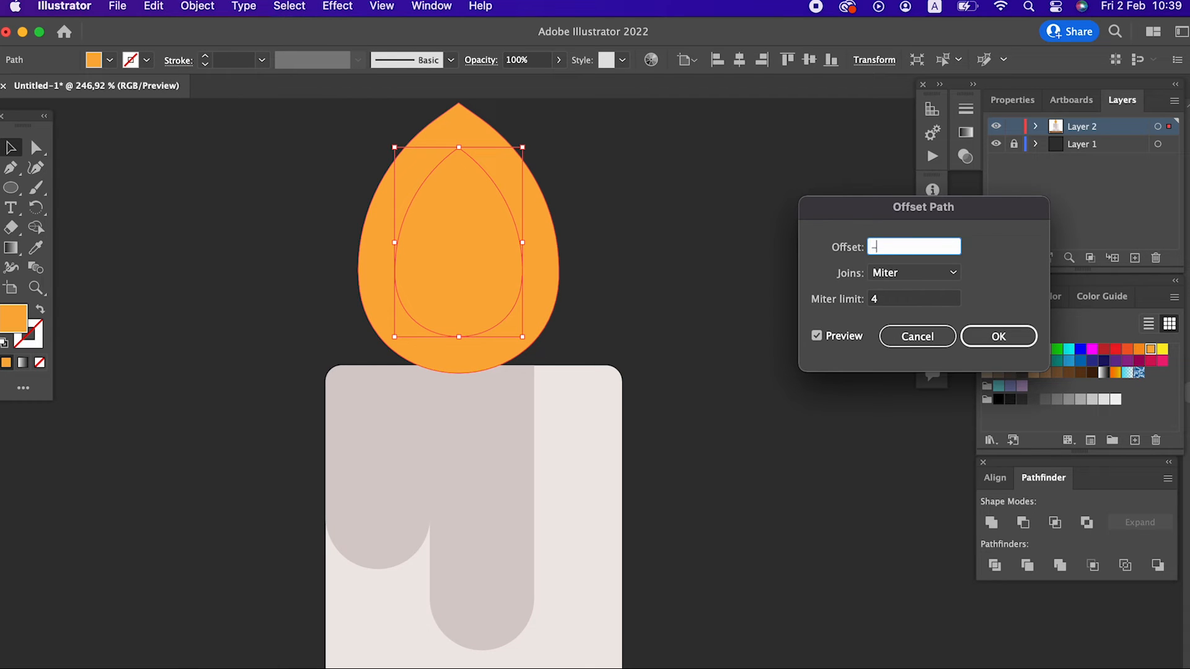
type("-15")
left_click(930, 302)
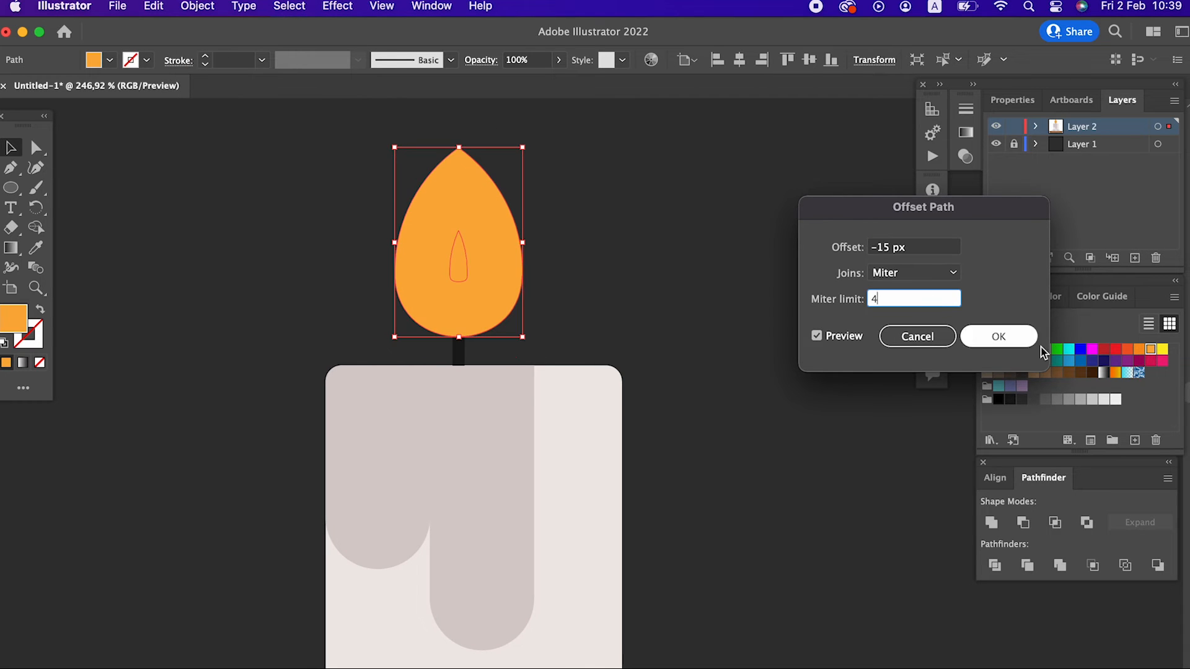
left_click(885, 248)
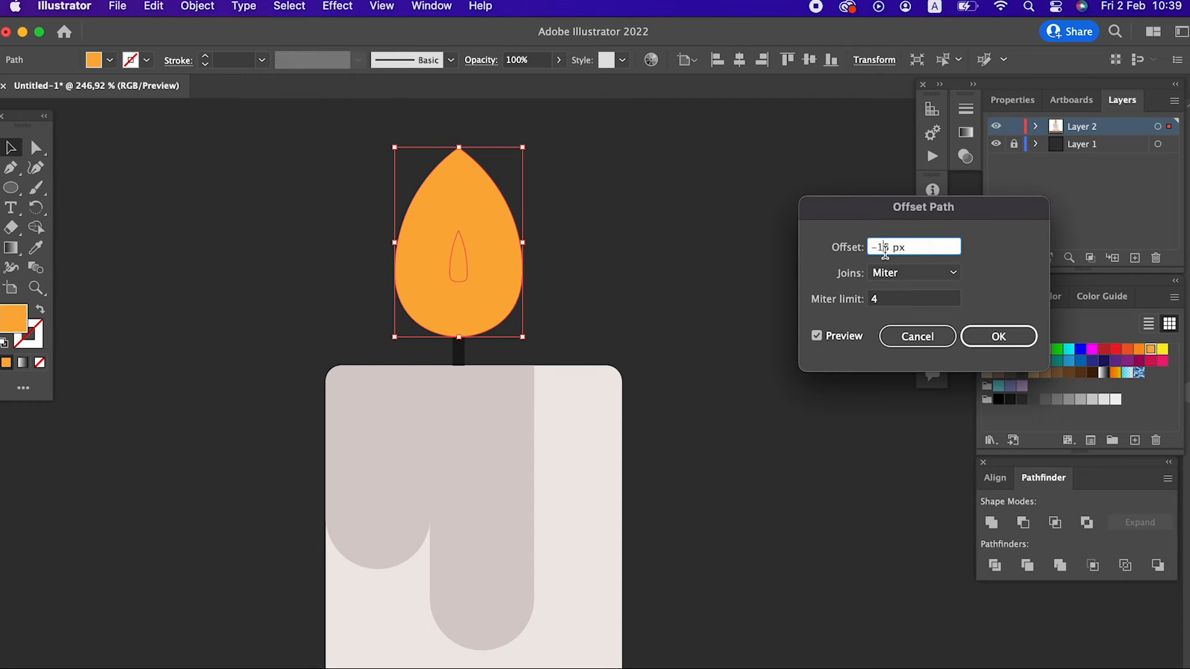
type("0")
left_click(904, 298)
left_click(1001, 338)
- Move the inner flame down to the outer flame's base and fill it with the darker orange swatch
left_click_drag(475, 289, 475, 305)
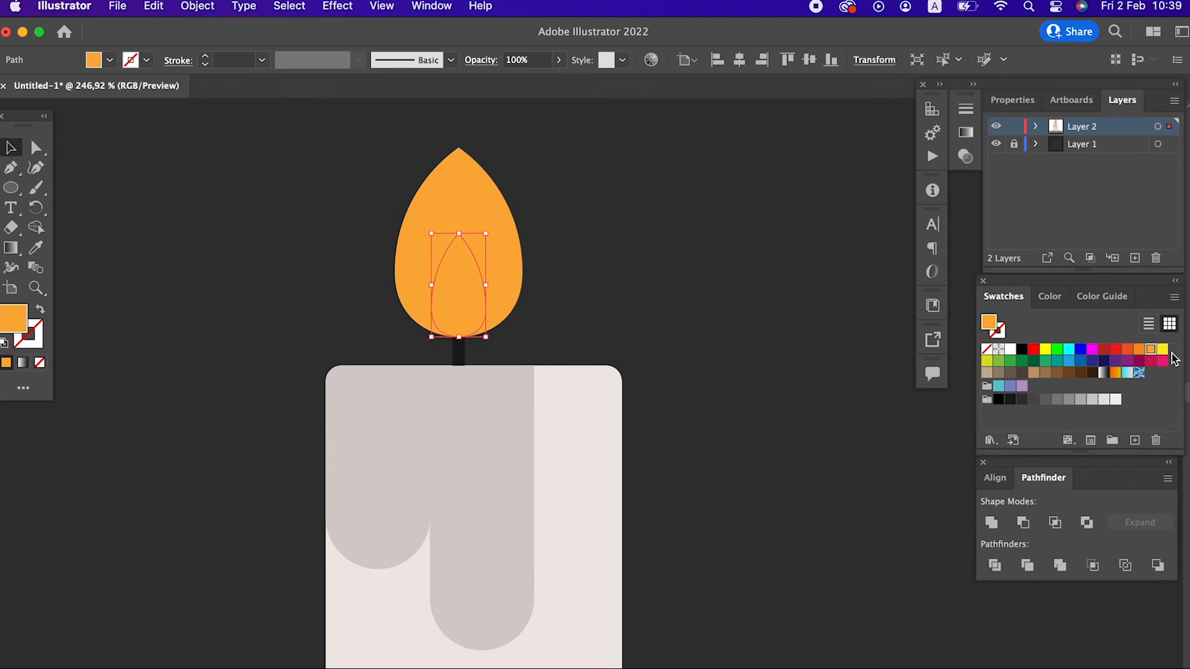
left_click(1142, 351)
left_click(699, 353)
key("z")
left_click_drag(720, 254, 806, 408)
left_click(11, 147)
left_click(370, 327)
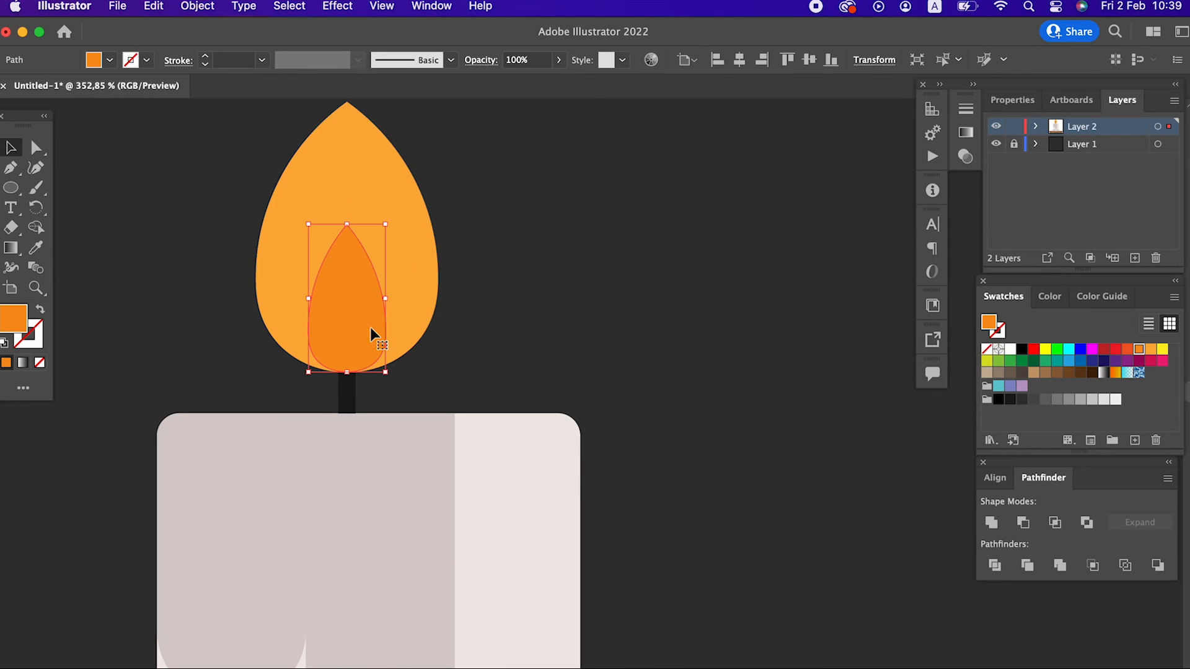
left_click(648, 332)
- Change the inner flame's fill to the orange-red swatch
left_click(348, 322)
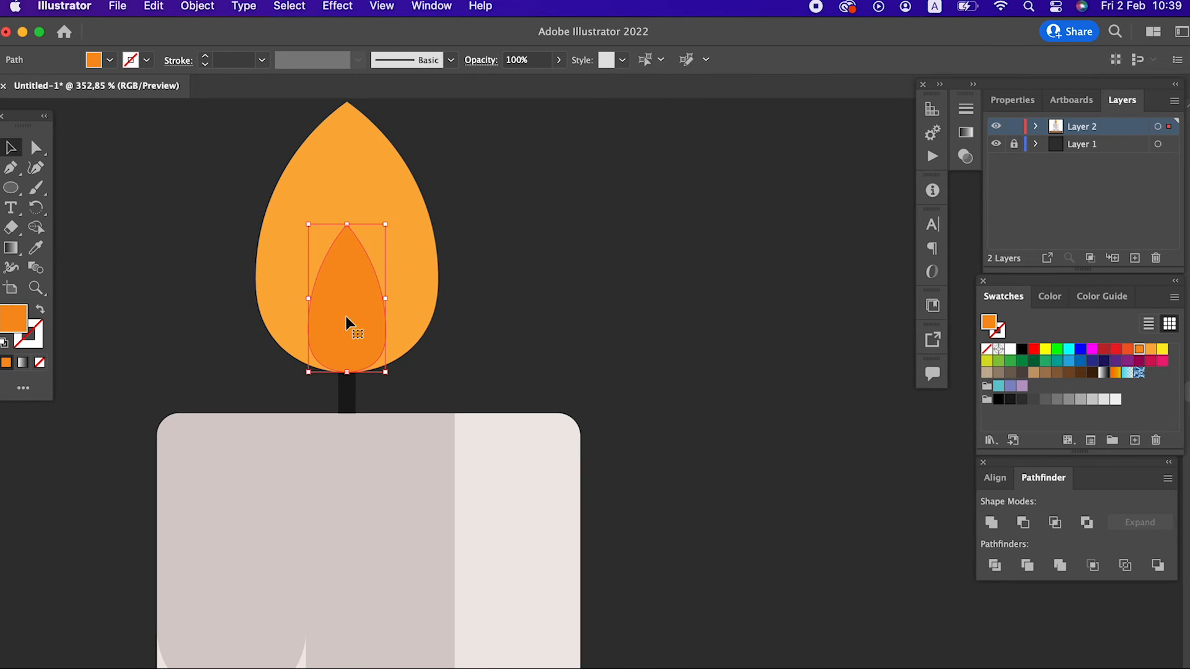
left_click(1127, 349)
left_click(760, 343)
key("z")
left_click_drag(720, 324, 435, 330)
left_click(545, 324)
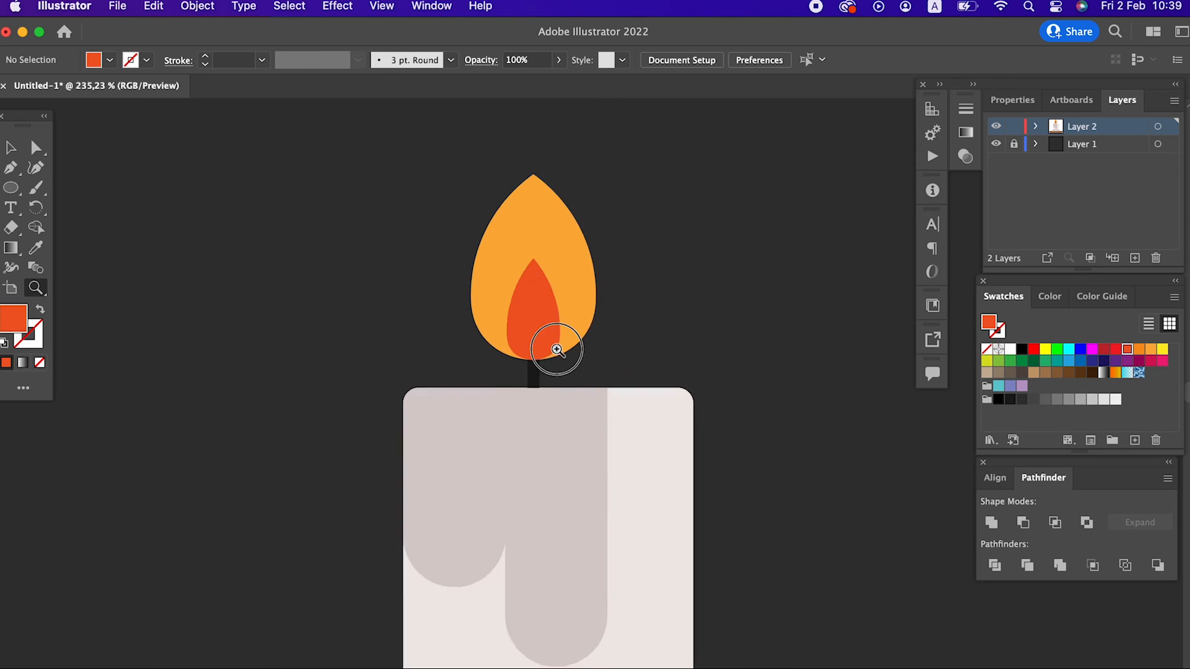
- Paste a copy of the outer flame in front of it and shift the copy slightly down
left_click(10, 151)
left_click(533, 267)
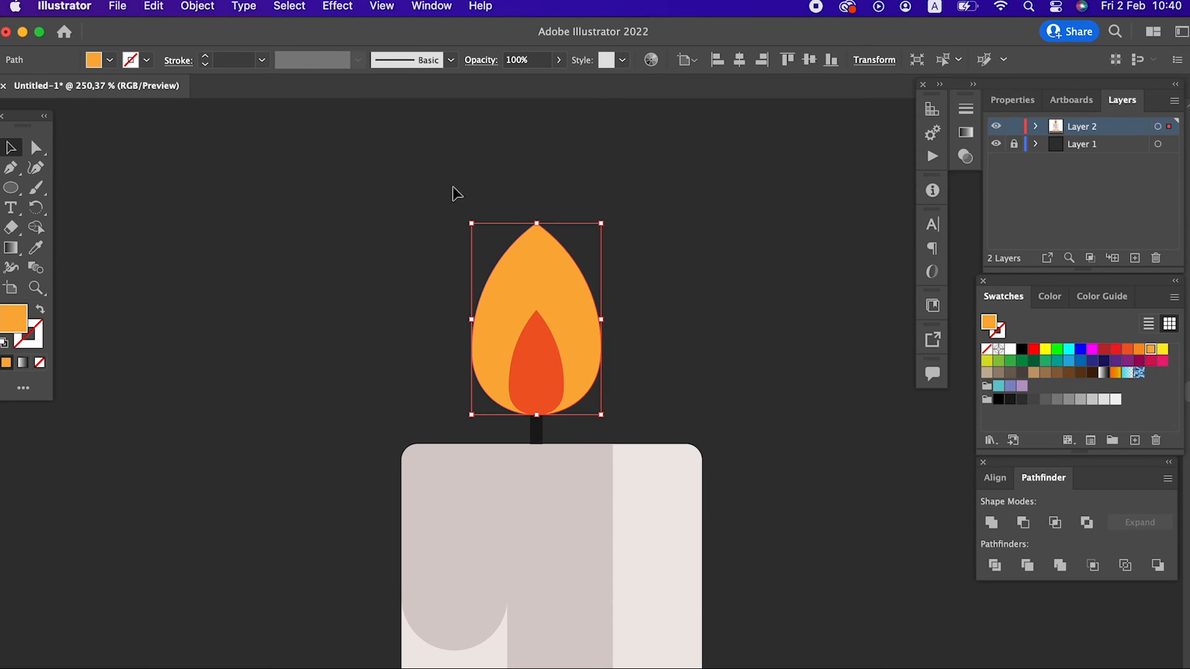
left_click(155, 7)
left_click(157, 95)
left_click(153, 6)
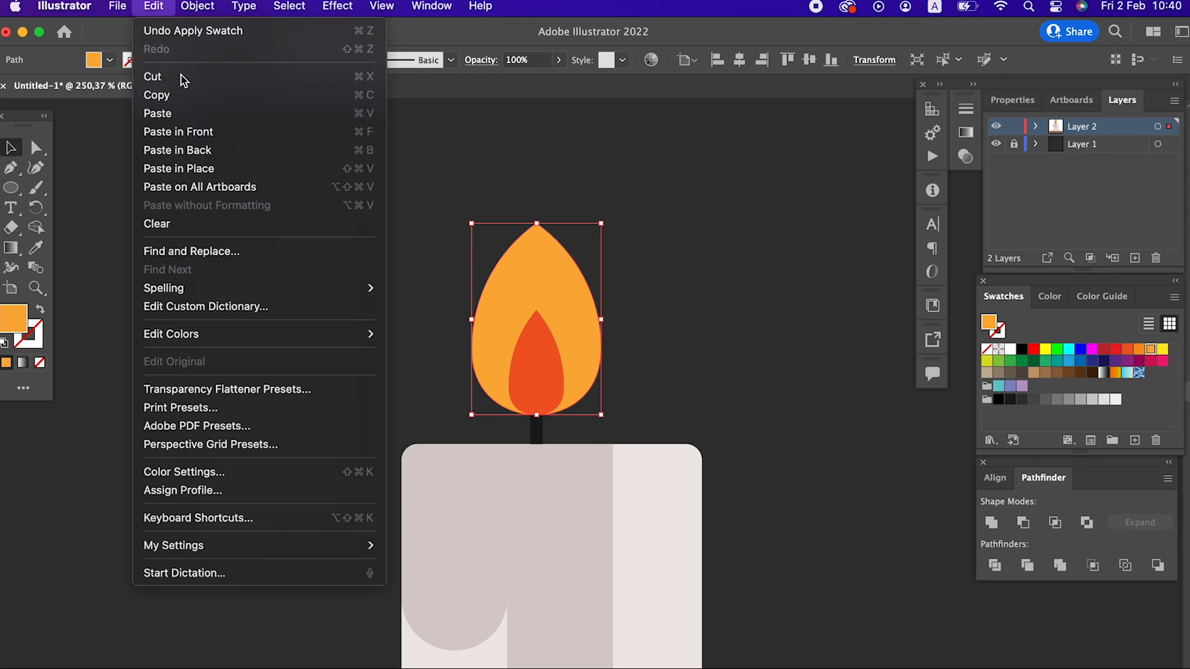
left_click(179, 132)
left_click_drag(570, 310, 572, 329)
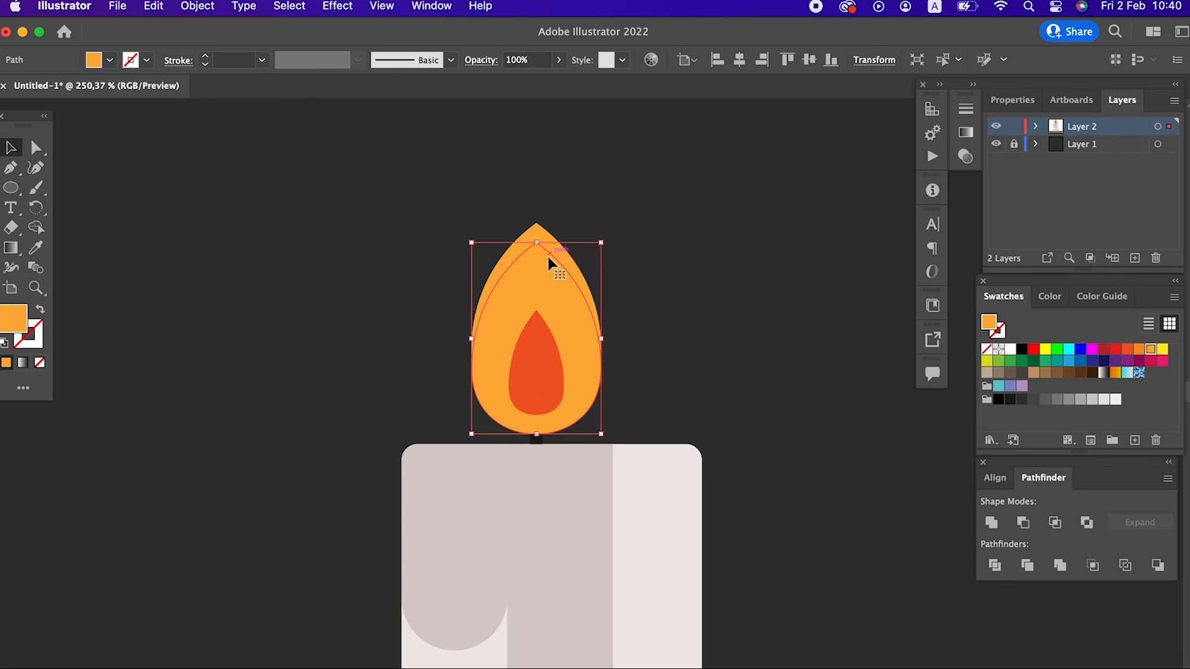
- Fill the rear outer flame with the yellow swatch and nudge the front copy slightly up
key("super+z")
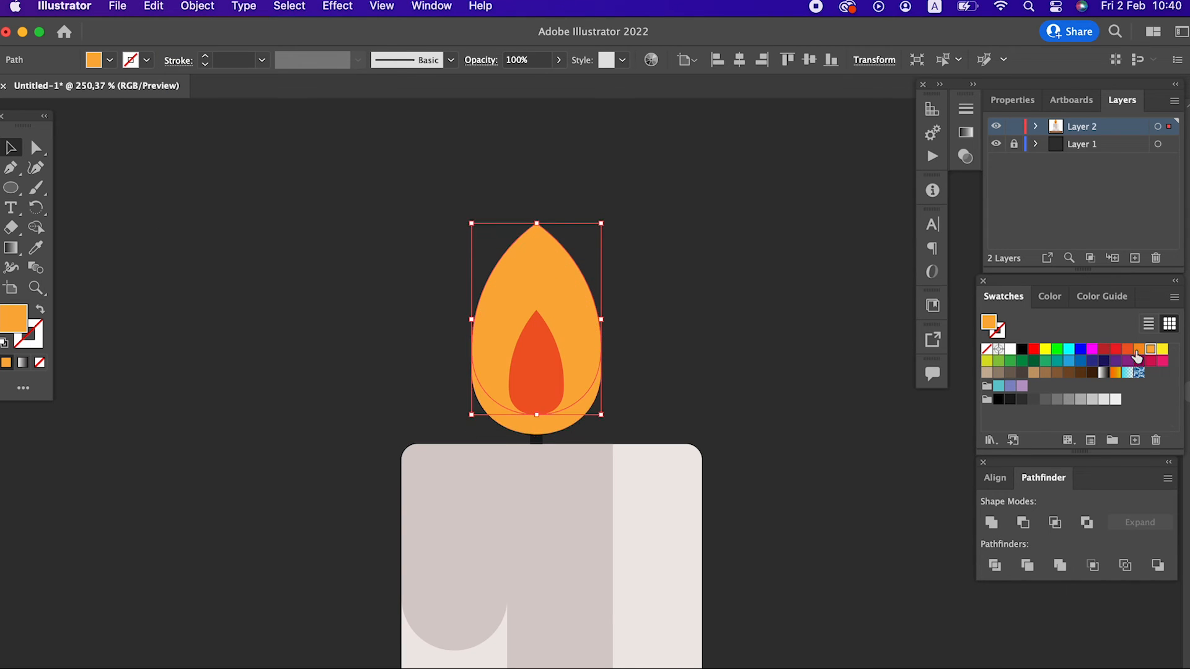
left_click(1162, 349)
left_click(657, 391)
left_click_drag(571, 345, 571, 339)
- Try the darker orange swatch as the rear flame's fill
left_click(576, 269)
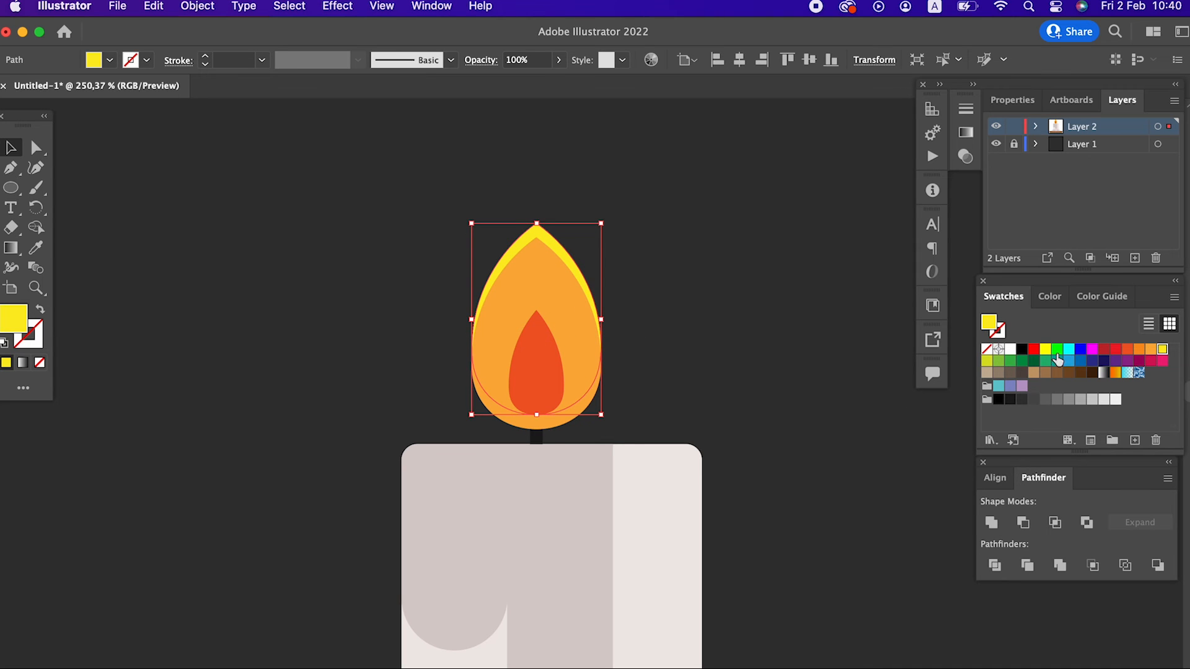
left_click(1140, 350)
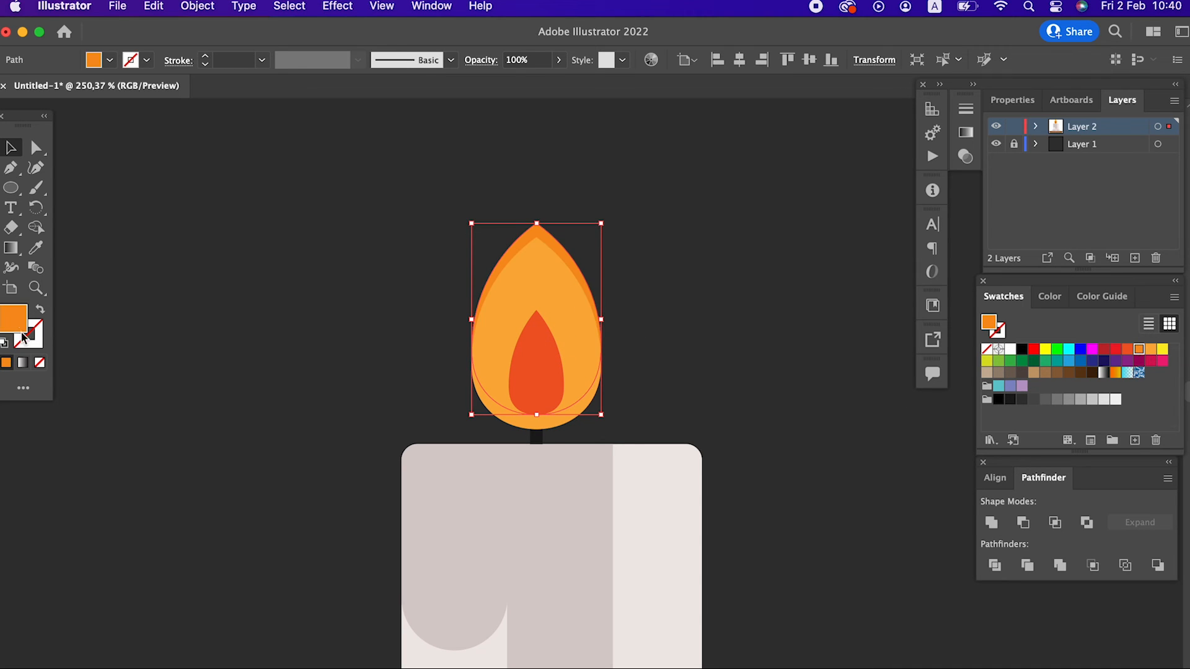
left_click(682, 290)
- Fill the rear flame with the light orange swatch and lighten its colour to FFBA5F
left_click(531, 233)
left_click(1150, 350)
double_click(9, 331)
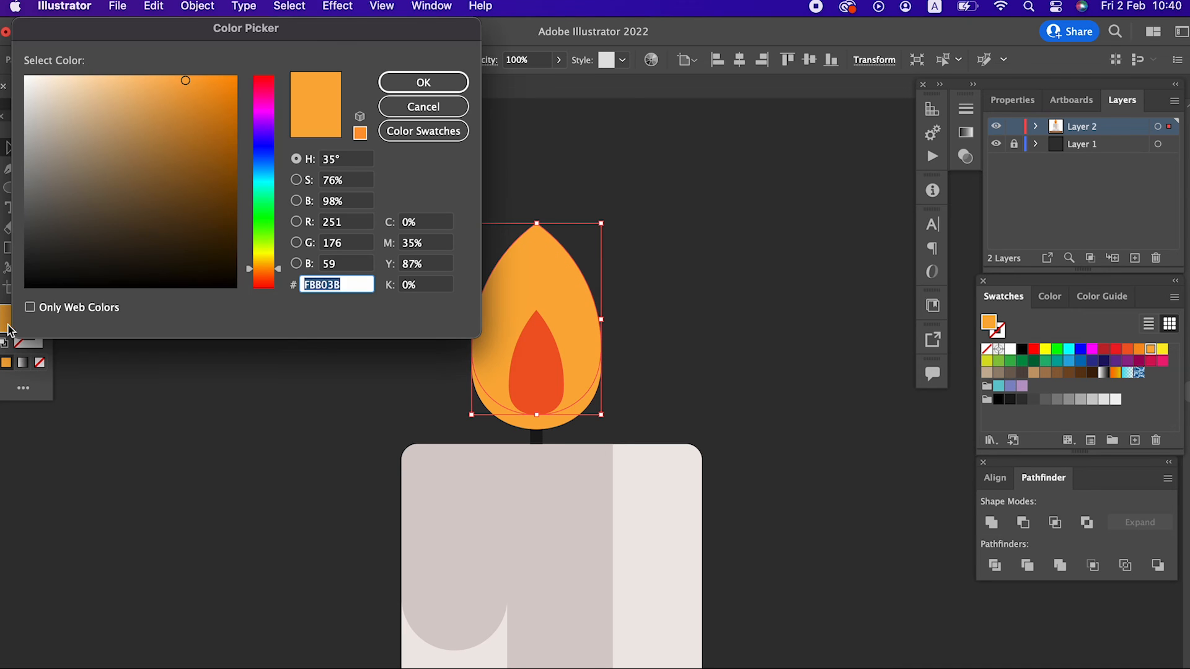
left_click_drag(142, 79, 158, 76)
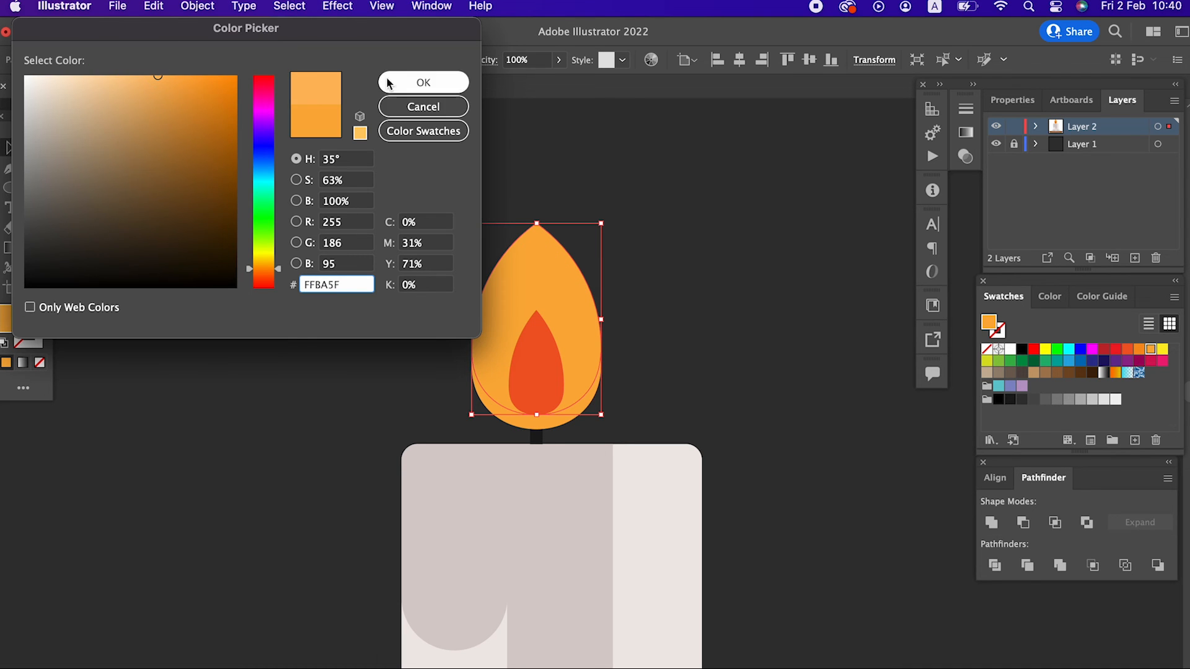
left_click(423, 83)
left_click(735, 418)
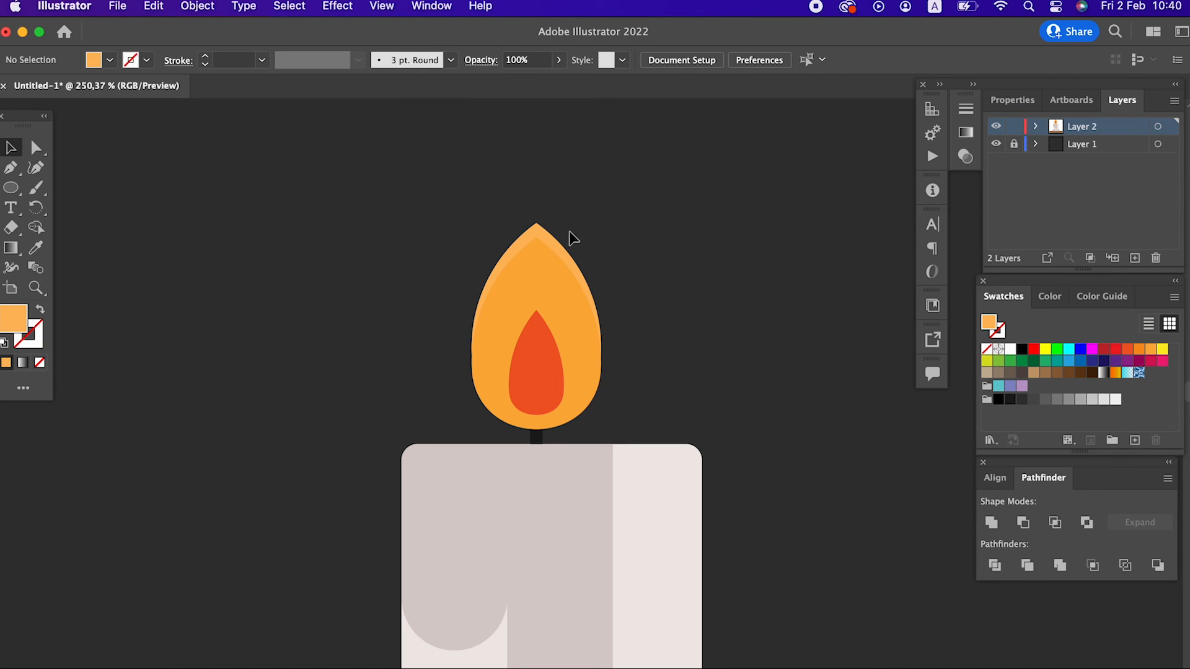
- Shift the hue of the rear flame's fill toward yellow
left_click(531, 258)
double_click(1, 327)
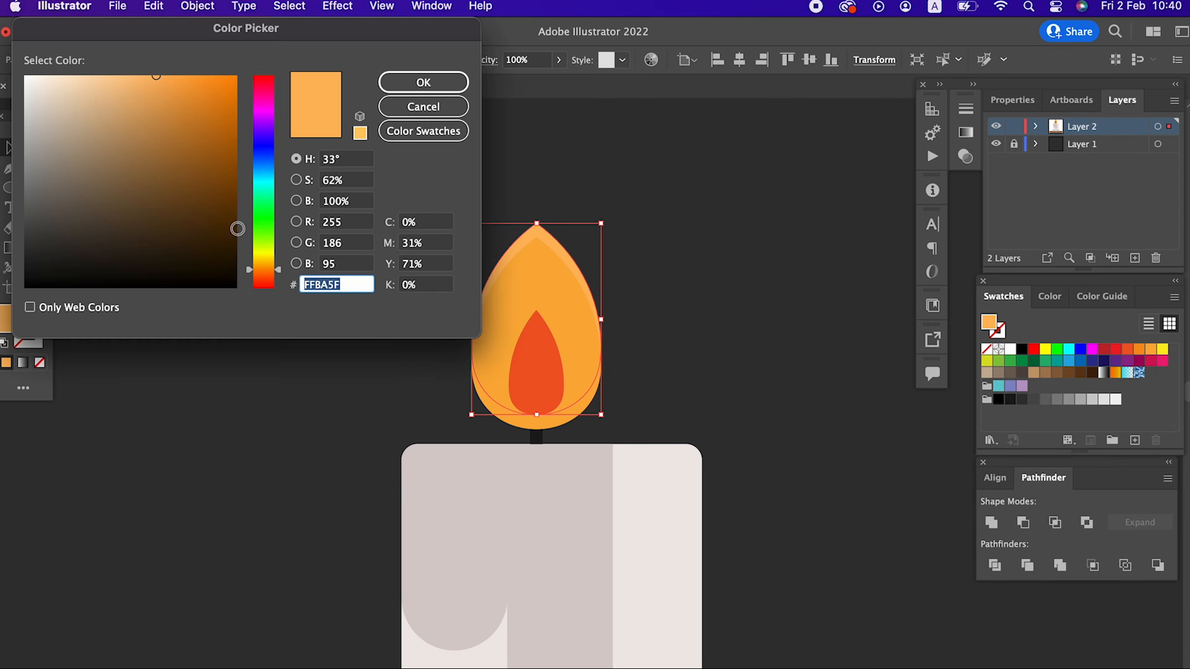
left_click_drag(273, 280, 264, 263)
left_click(423, 81)
left_click(682, 310)
- Select both overlapping outer flame shapes and split them with the Pathfinder's Divide operation
key("super+a")
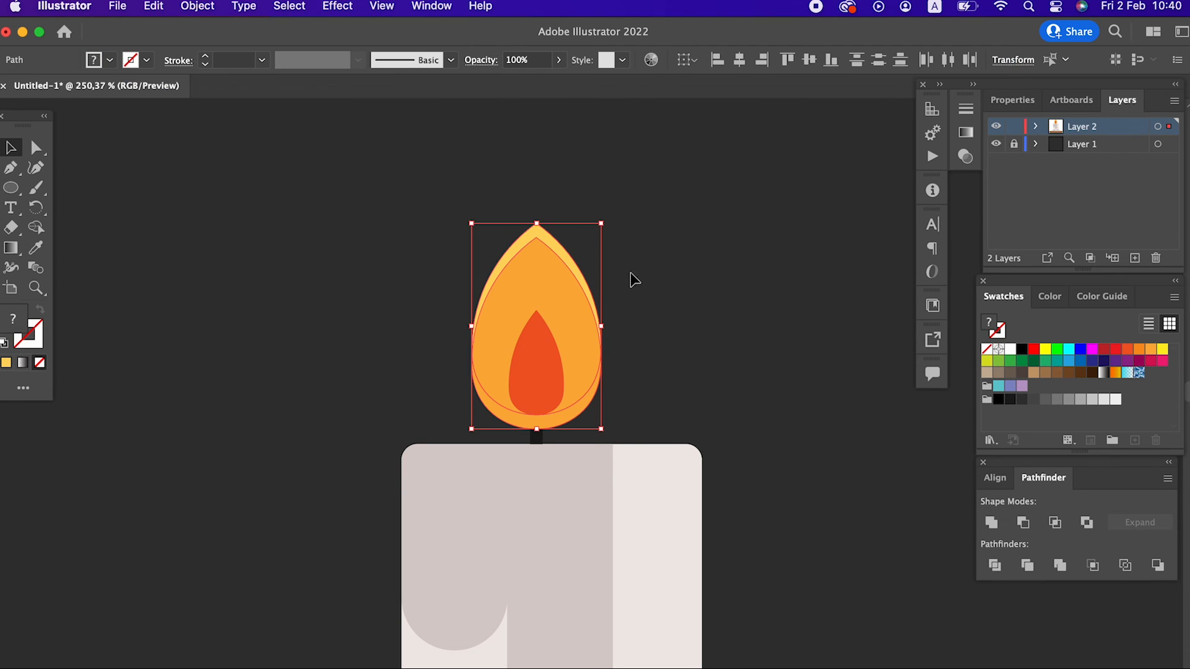
left_click(1025, 528)
left_click(747, 395)
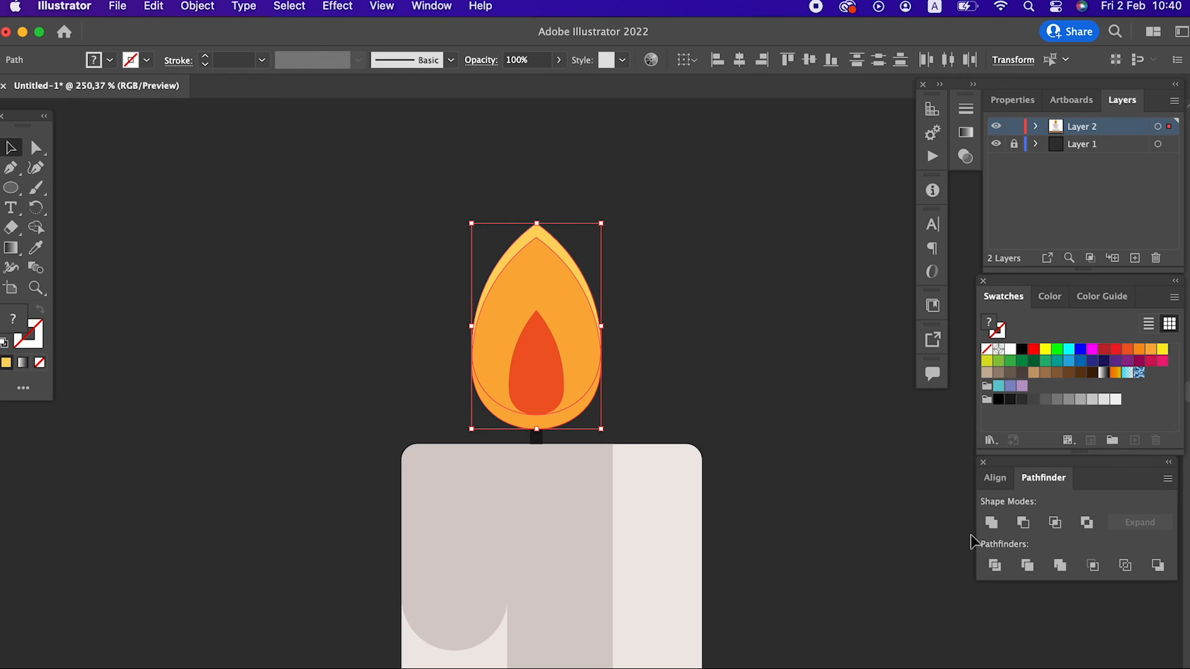
left_click(994, 565)
- Delete the leftover orange crescent that sticks out below the flame's base
left_click(578, 426)
double_click(578, 426)
left_click(575, 418)
key("Delete")
double_click(579, 418)
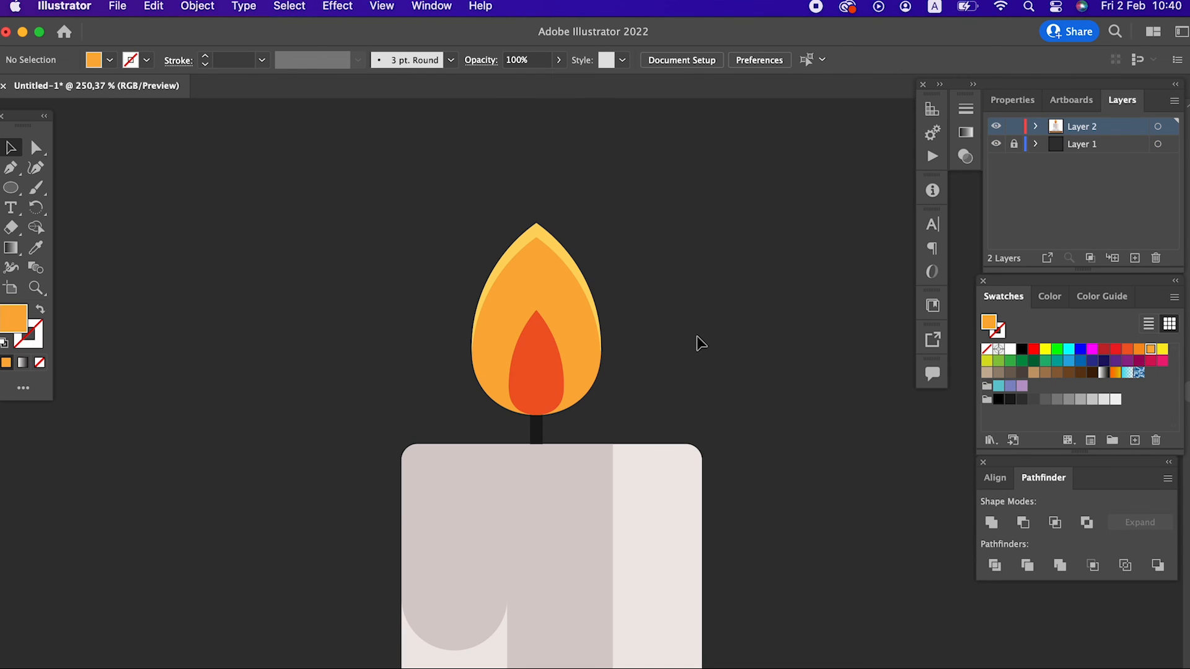
key("z")
left_click_drag(706, 312, 439, 403)
left_click_drag(581, 420, 460, 345)
left_click_drag(548, 305, 649, 386)
left_click(11, 149)
left_click_drag(394, 222, 493, 264)
left_click_drag(497, 271, 367, 276)
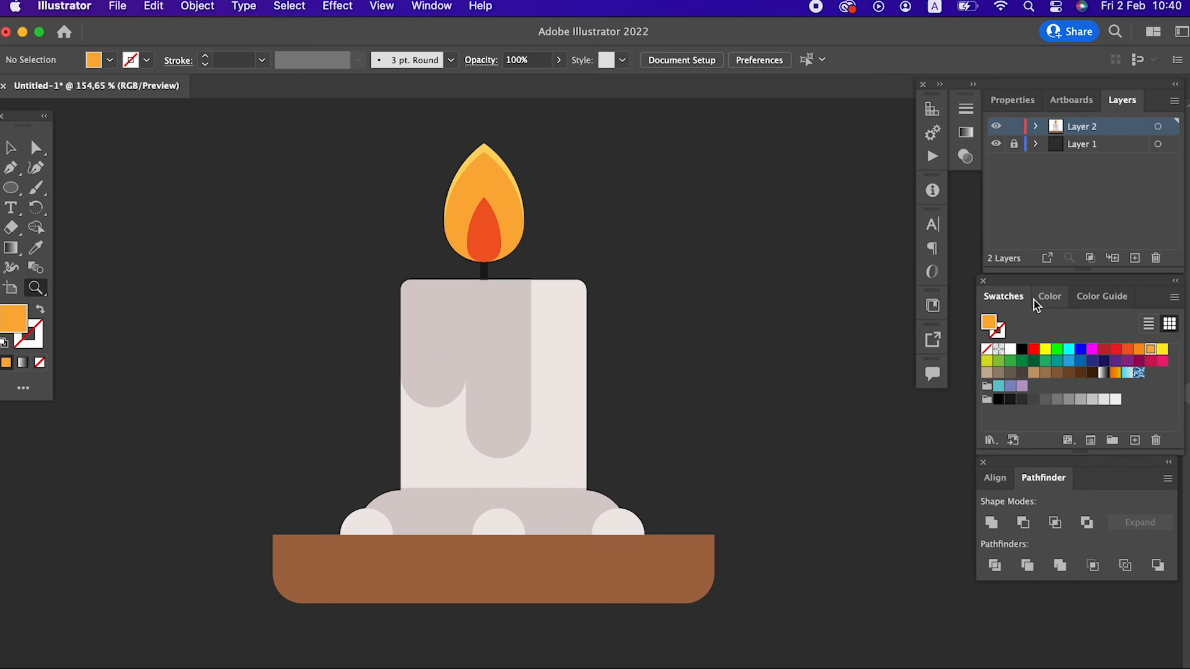